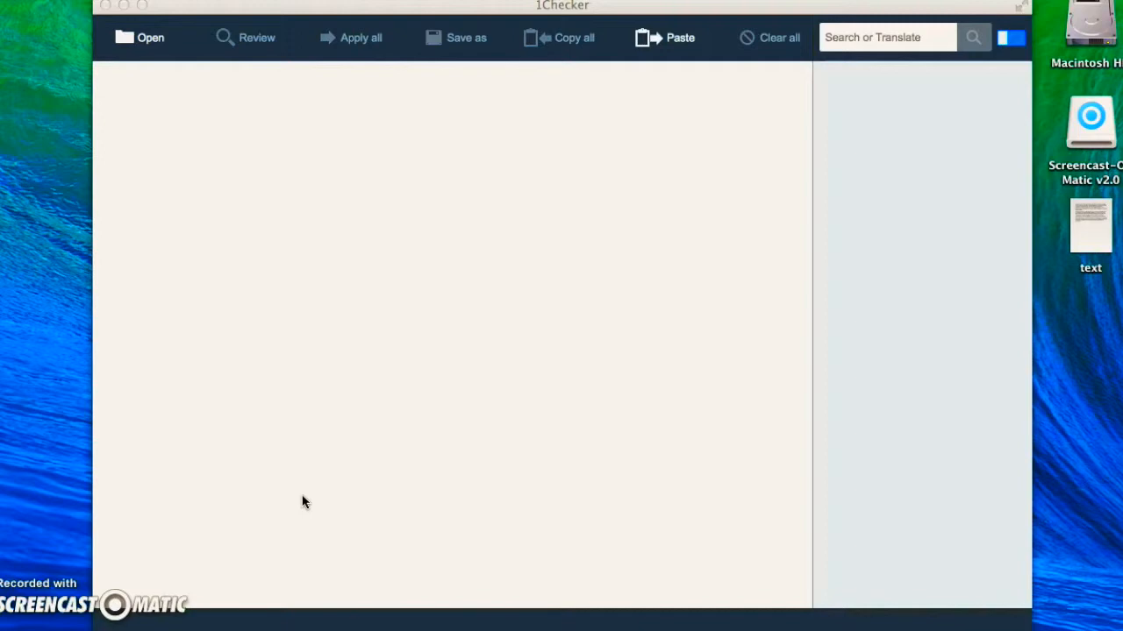
{"action": "left_click", "coordinate": [343, 328]}
{"action": "left_click", "coordinate": [380, 208]}
{"action": "left_click", "coordinate": [365, 173]}
{"action": "left_click", "coordinate": [133, 42]}
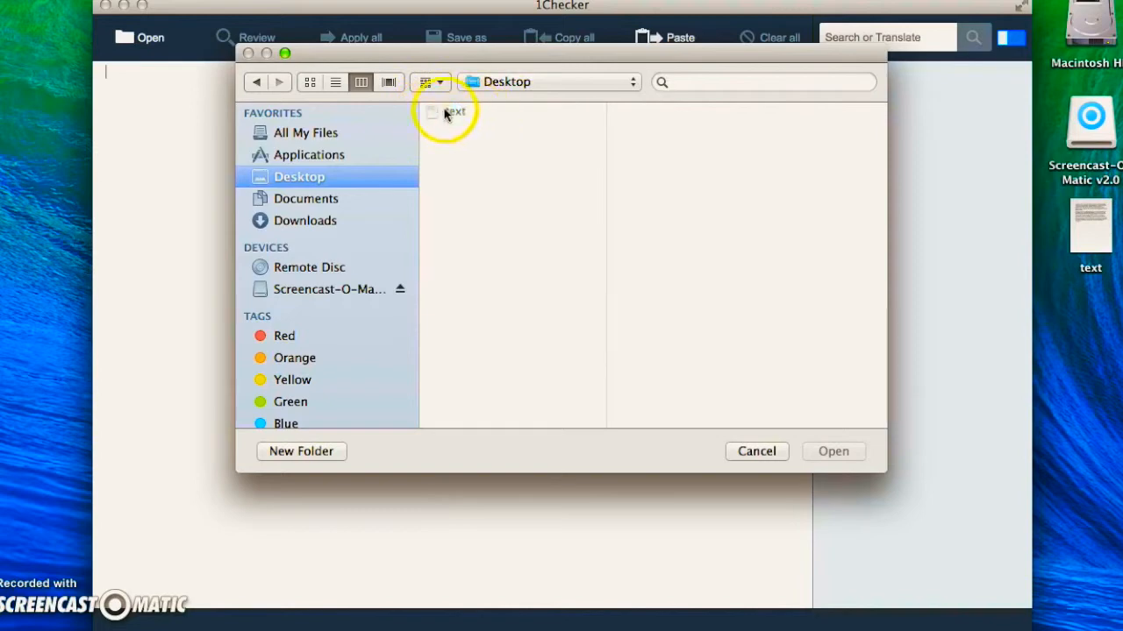
{"action": "left_click", "coordinate": [756, 452]}
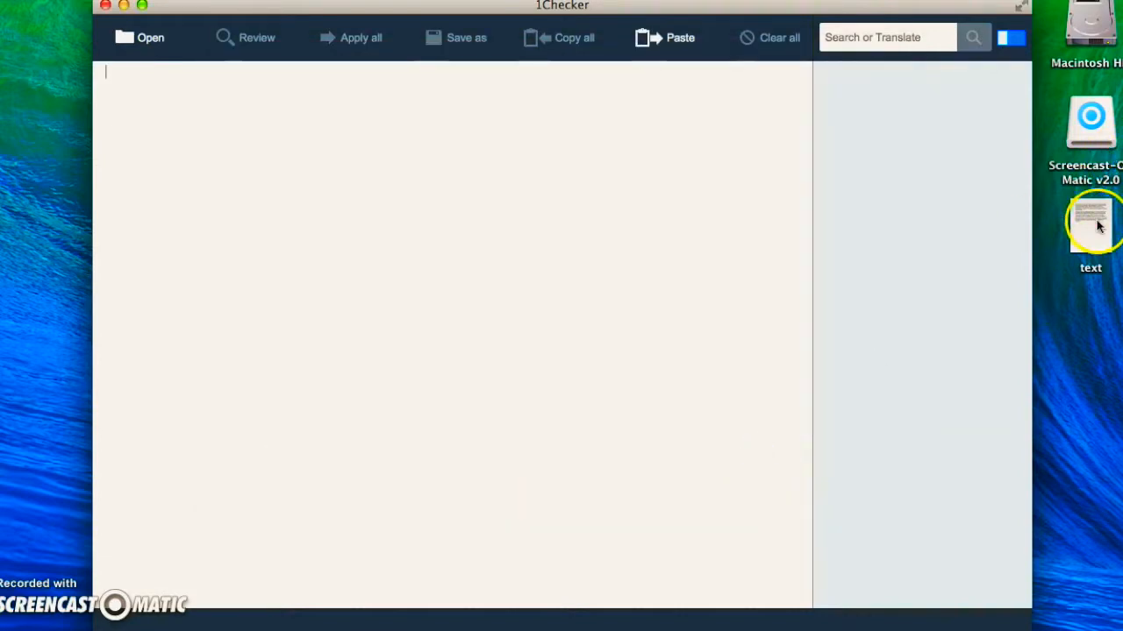
Open the desktop document "text" in Pages, copy all three paragraphs and close the document
{"action": "left_click", "coordinate": [1096, 224]}
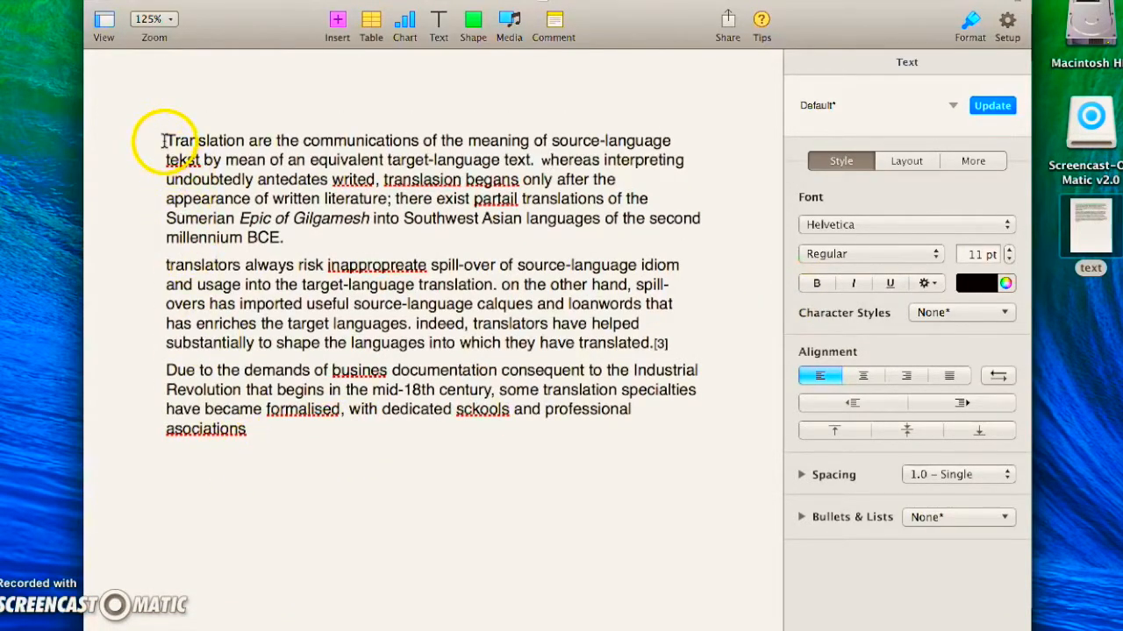
{"action": "left_click_drag", "start_coordinate": [163, 140], "coordinate": [384, 457]}
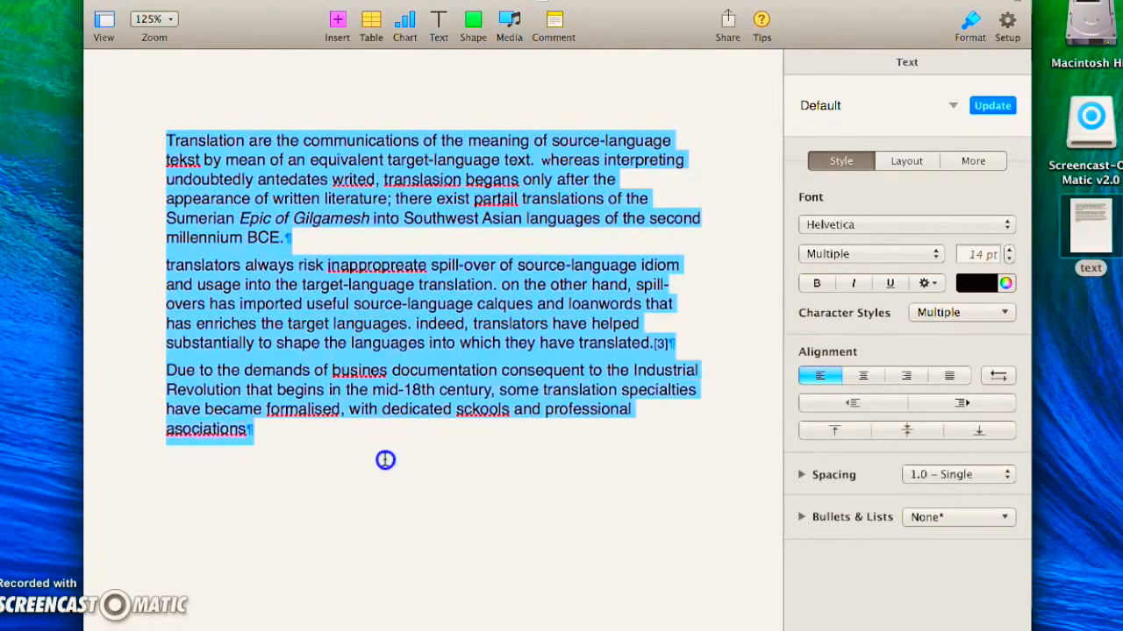
{"action": "left_click", "coordinate": [336, 441]}
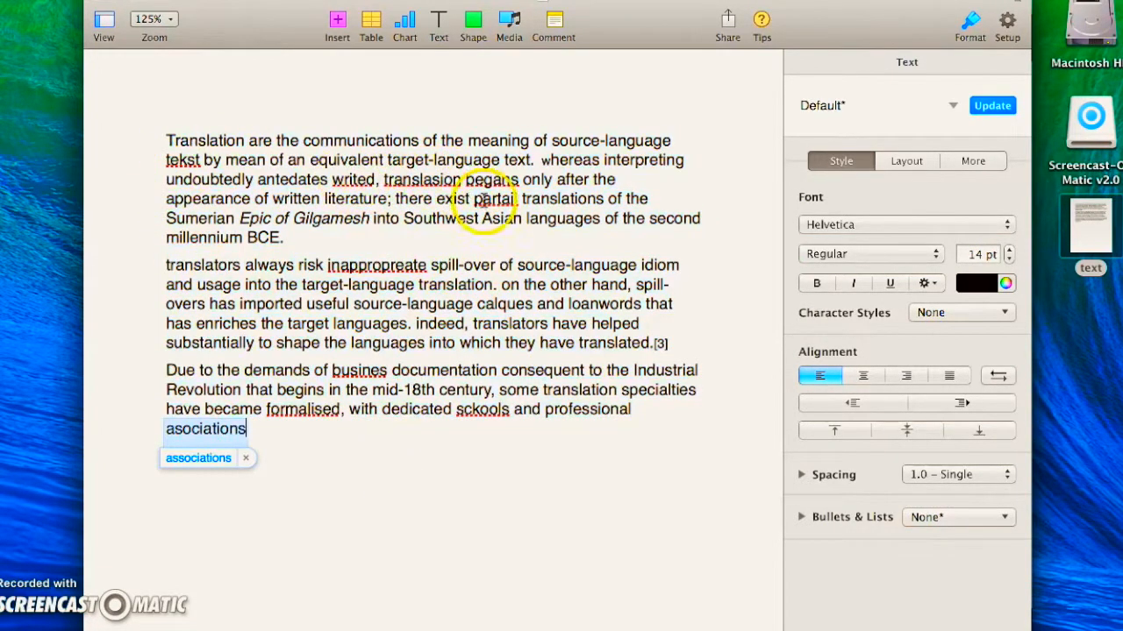
{"action": "left_click", "coordinate": [325, 425]}
{"action": "left_click", "coordinate": [226, 19]}
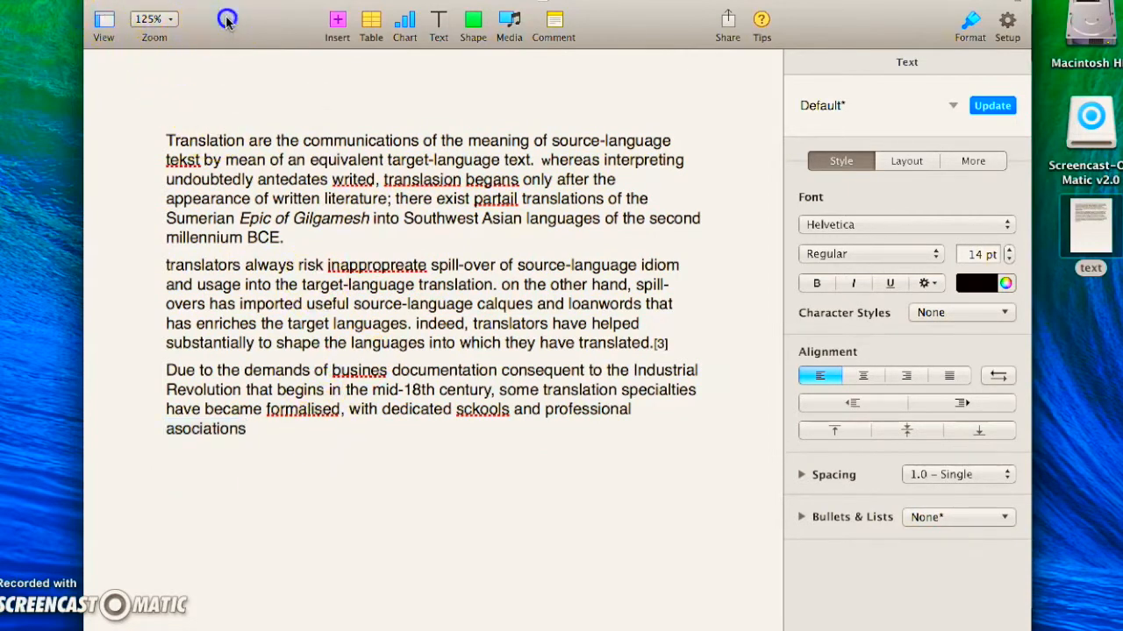
{"action": "left_click_drag", "start_coordinate": [226, 18], "coordinate": [224, 66]}
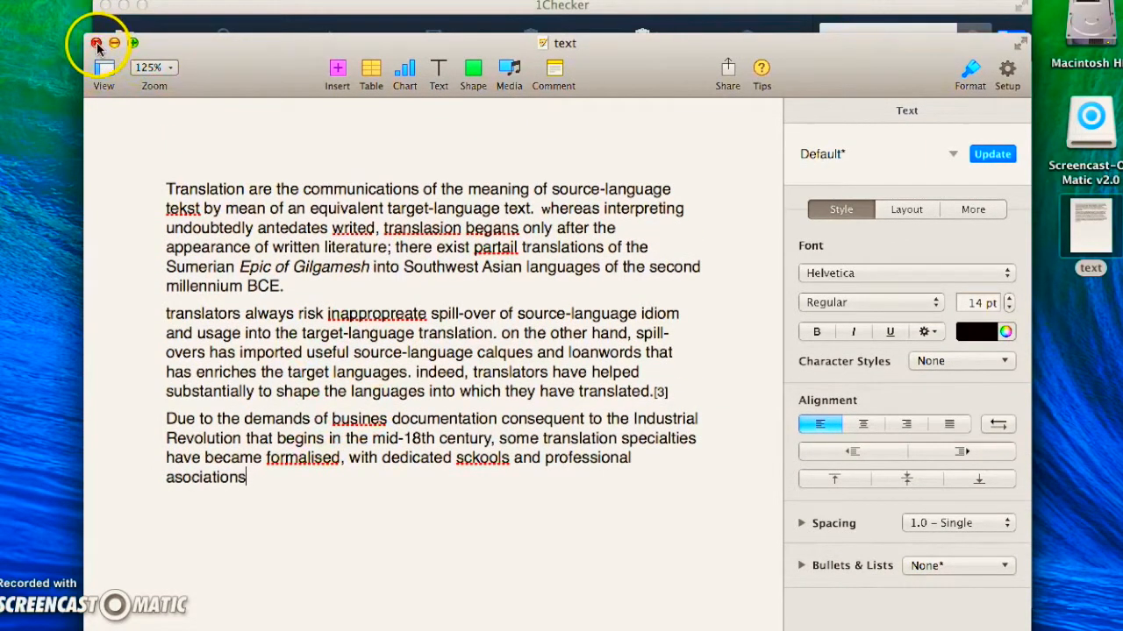
{"action": "left_click", "coordinate": [96, 44]}
Paste the copied text into the 1Checker editor and review it for errors, closing the correction statistics
{"action": "left_click", "coordinate": [266, 140]}
{"action": "left_click", "coordinate": [214, 108]}
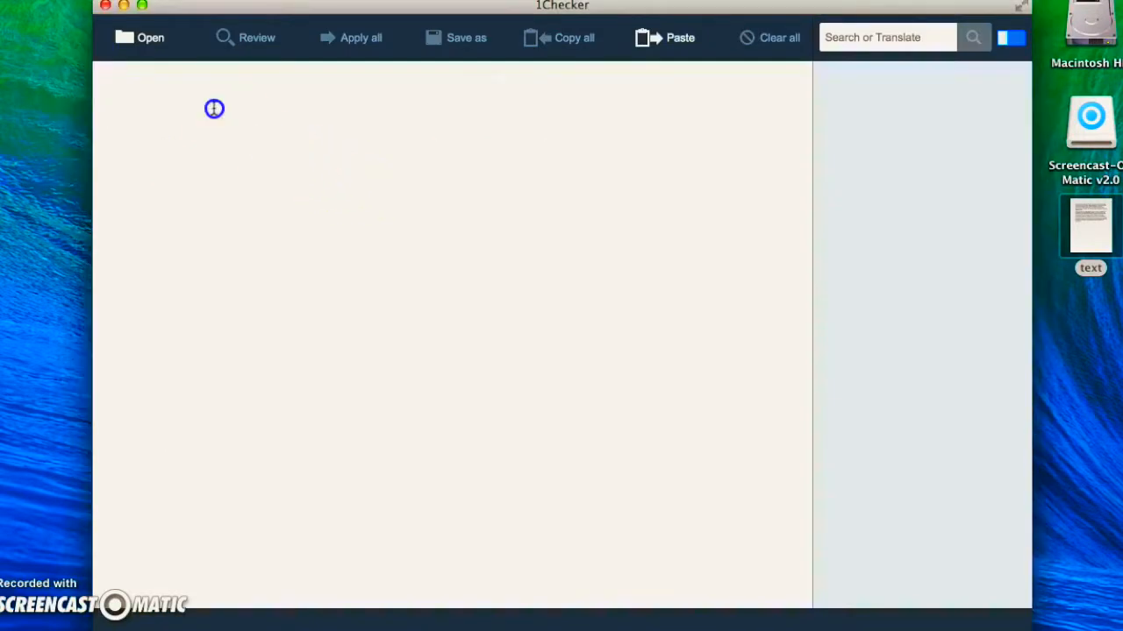
{"action": "left_click", "coordinate": [666, 40]}
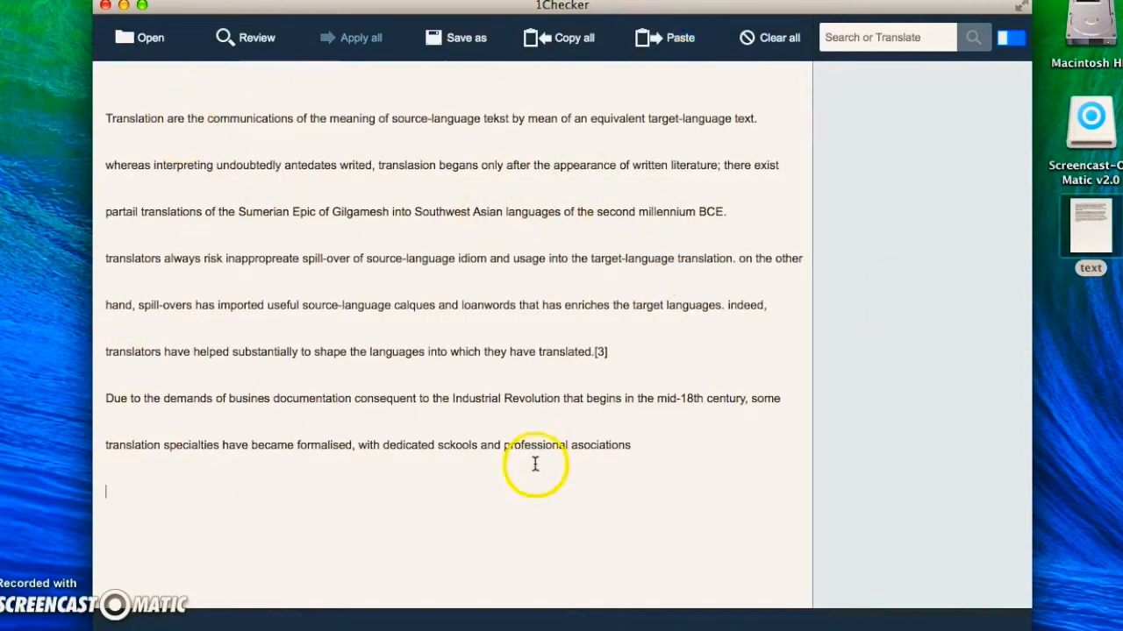
{"action": "left_click", "coordinate": [653, 441]}
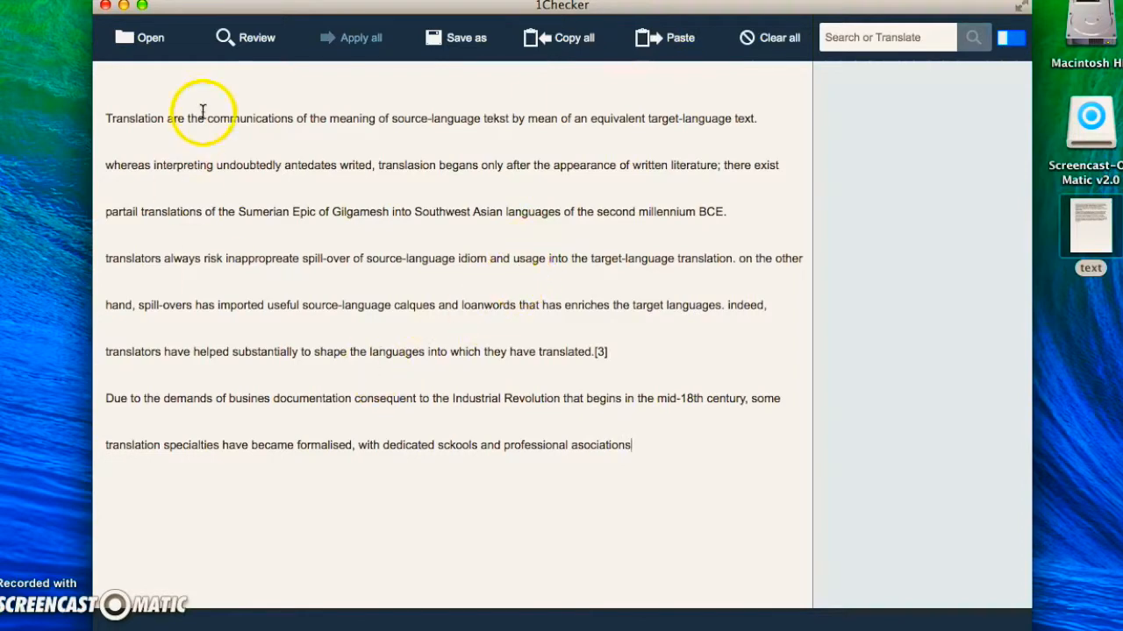
{"action": "left_click", "coordinate": [251, 49]}
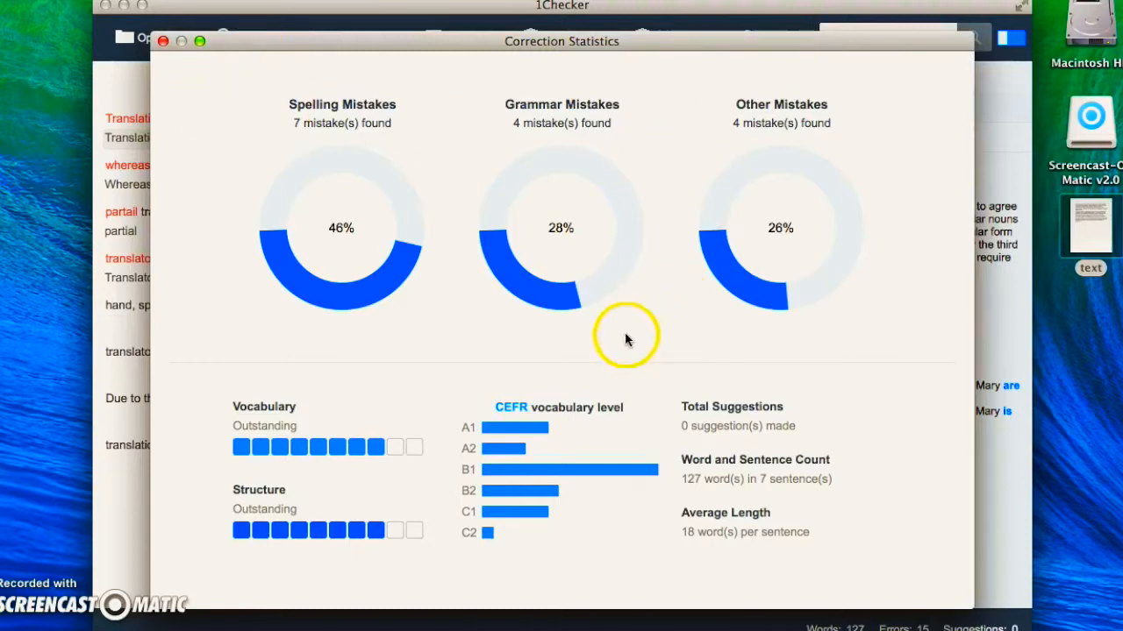
{"action": "left_click", "coordinate": [164, 42]}
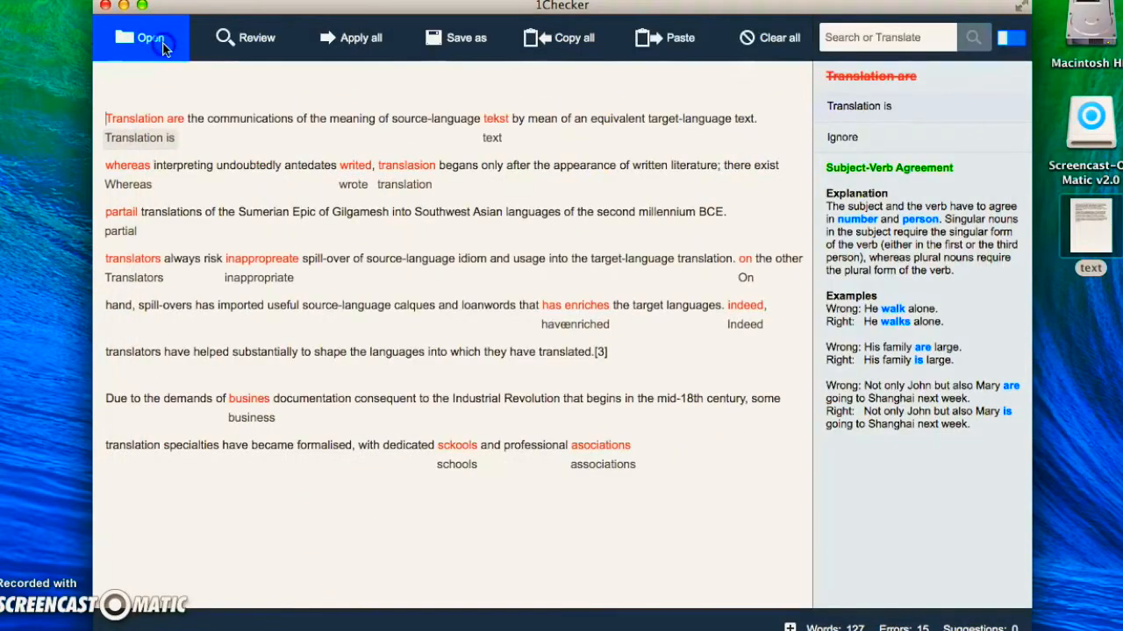
Accept the suggested correction "Translation is" at the start of the first sentence
{"action": "left_click", "coordinate": [238, 144]}
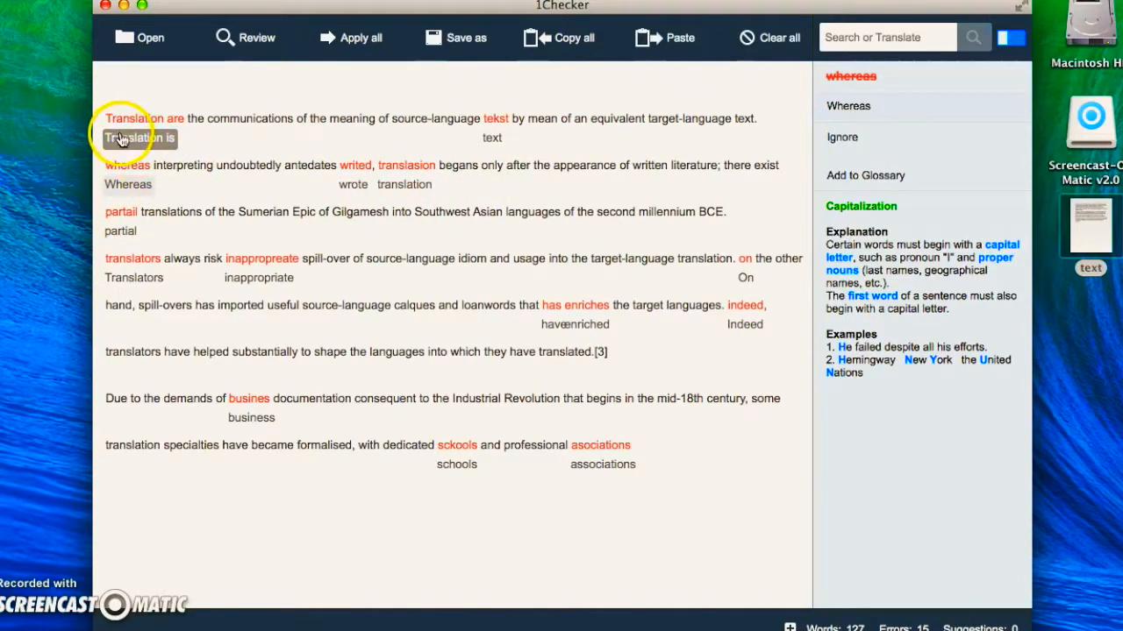
{"action": "left_click", "coordinate": [193, 143]}
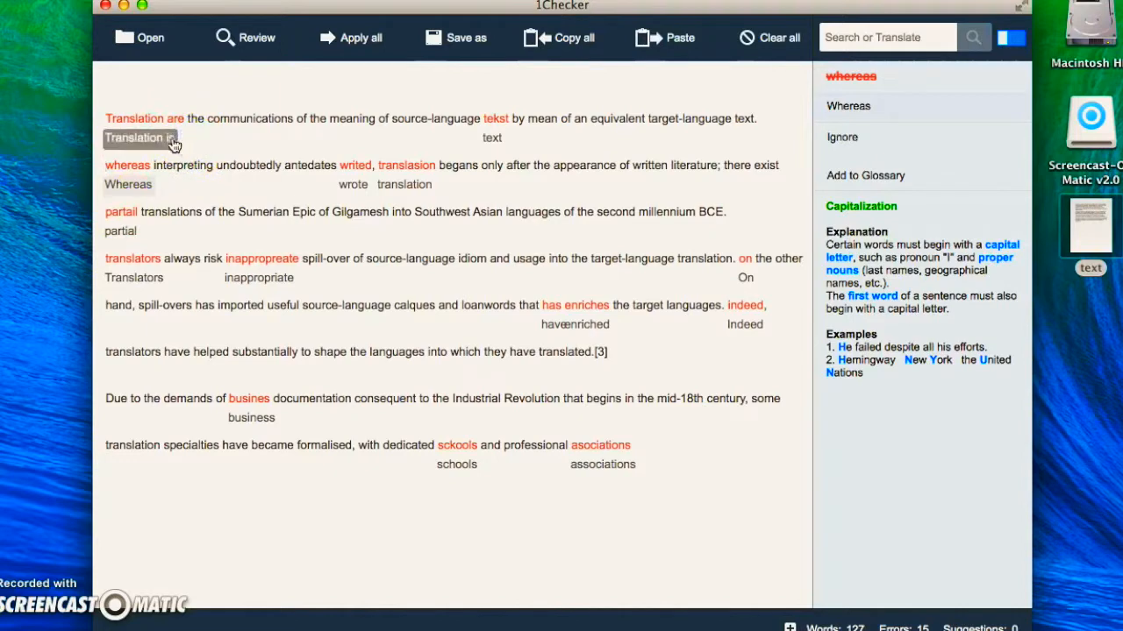
{"action": "left_click", "coordinate": [119, 141]}
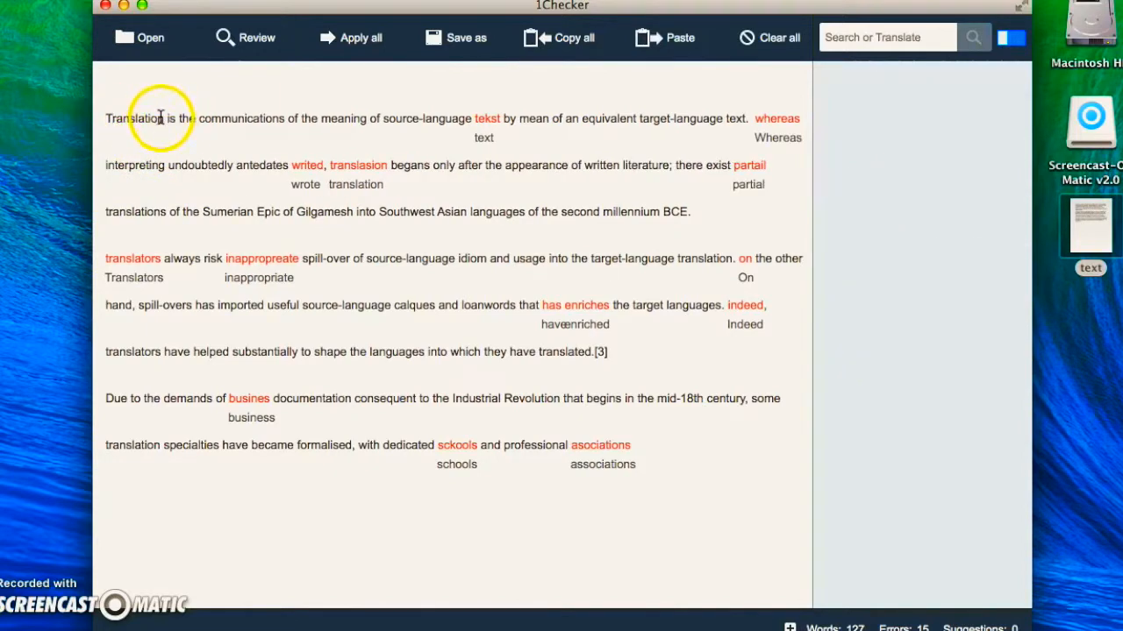
Look through the spelling options for "tekst" and replace the word with "text"
{"action": "left_click", "coordinate": [512, 132]}
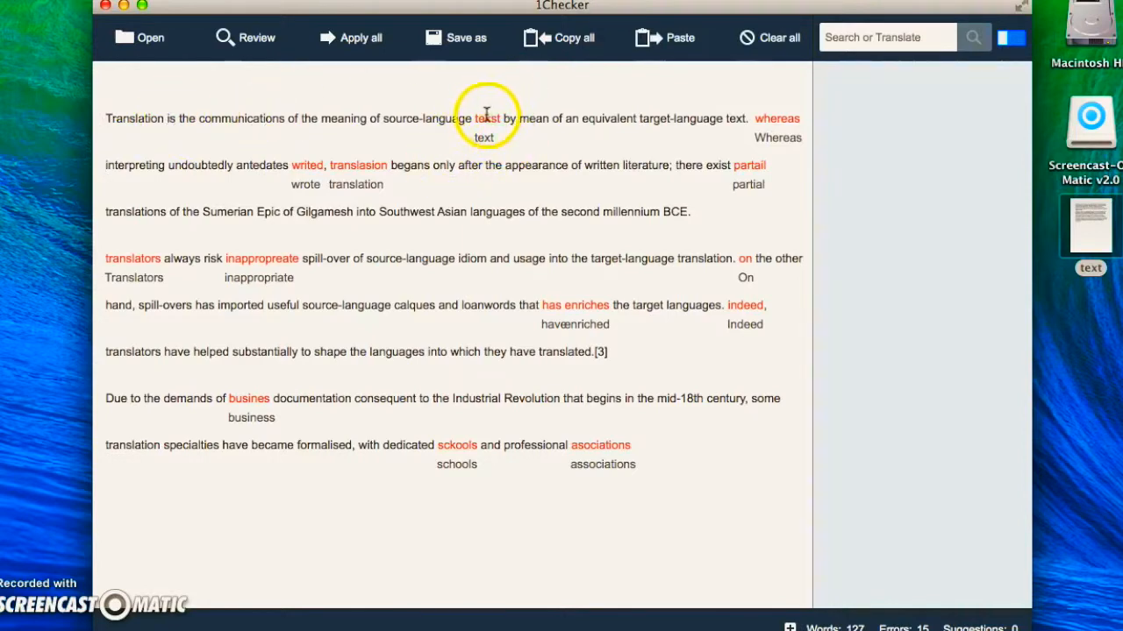
{"action": "left_click", "coordinate": [487, 118]}
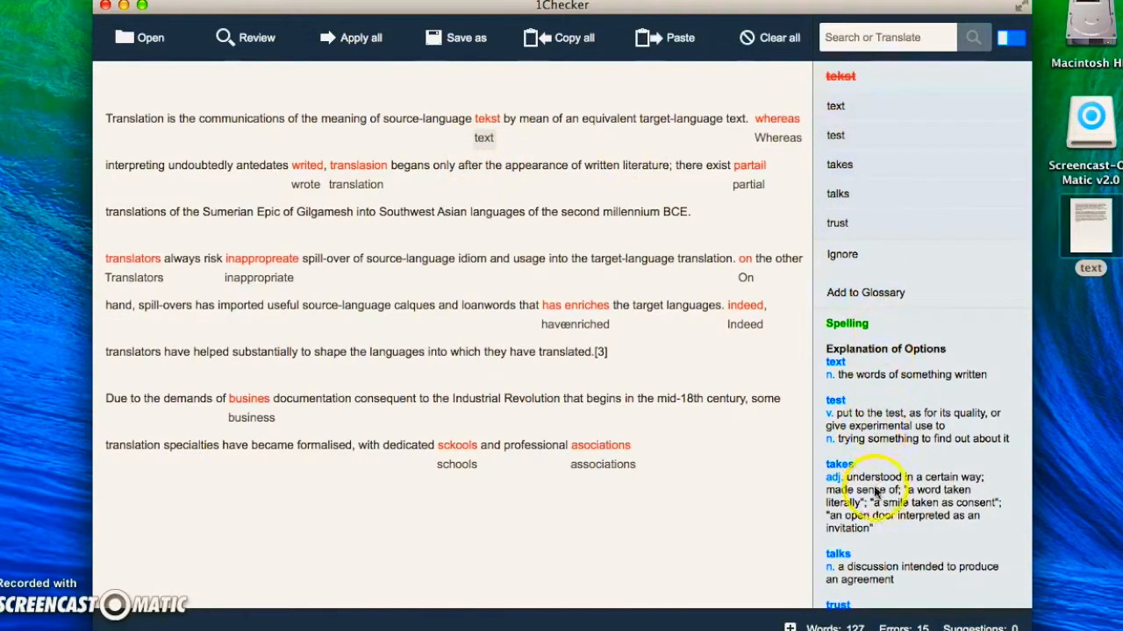
{"action": "scroll", "coordinate": [882, 513], "scroll_direction": "down", "scroll_amount": 2}
{"action": "scroll", "coordinate": [881, 513], "scroll_direction": "down", "scroll_amount": 2}
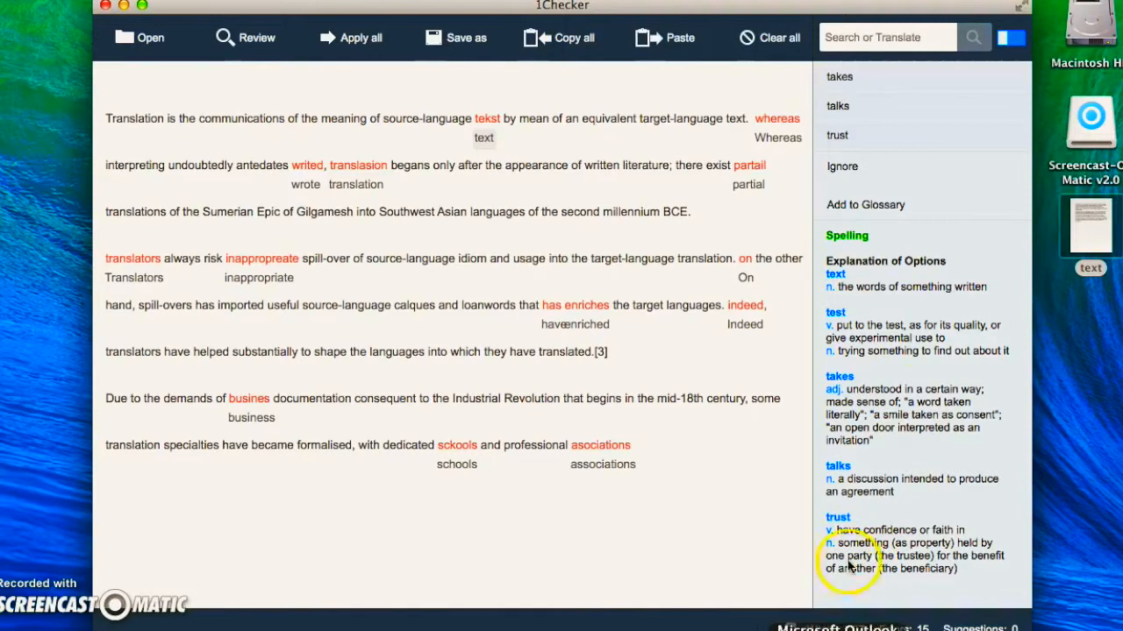
{"action": "left_click", "coordinate": [483, 138]}
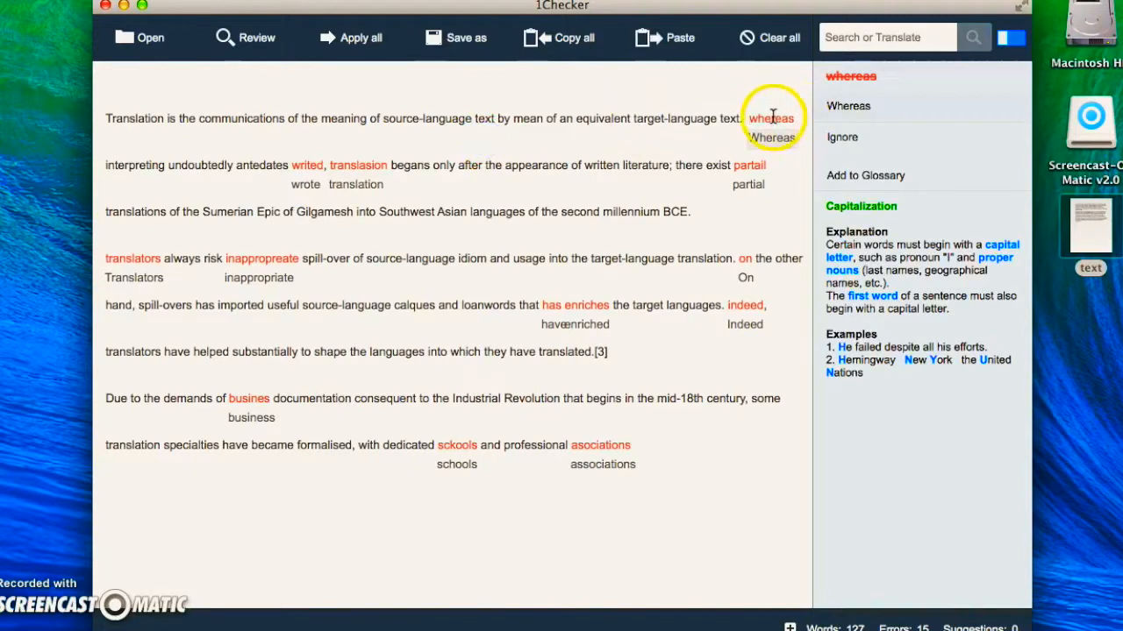
Ignore the capitalization suggestion for "whereas" and replace "writed" with "wrote"
{"action": "left_click", "coordinate": [857, 141]}
{"action": "left_click", "coordinate": [298, 165]}
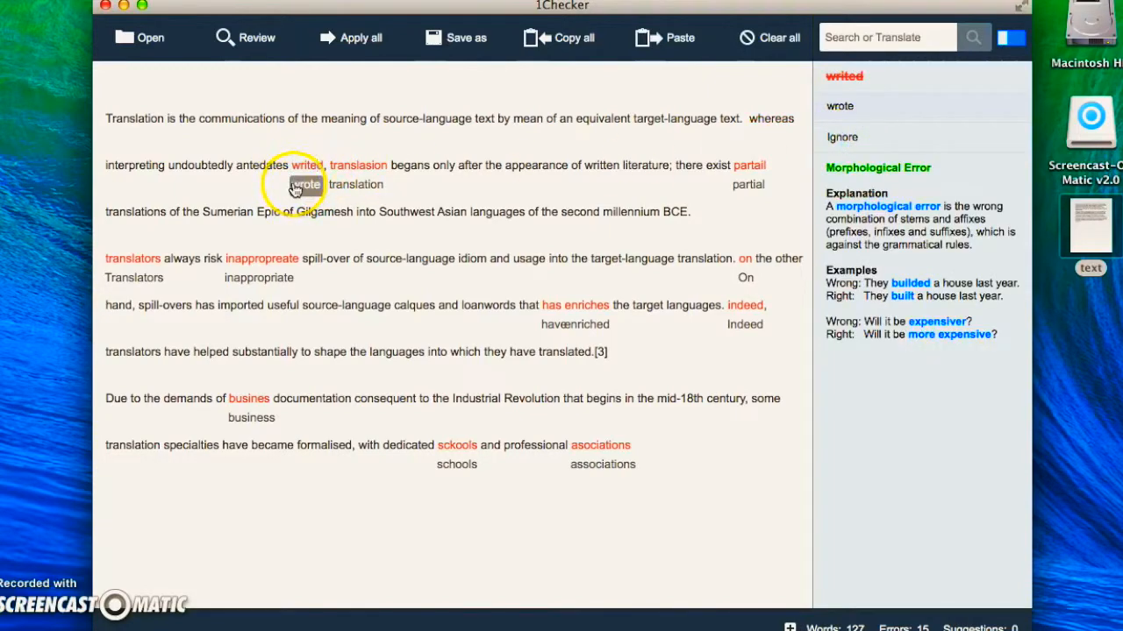
{"action": "left_click", "coordinate": [298, 185]}
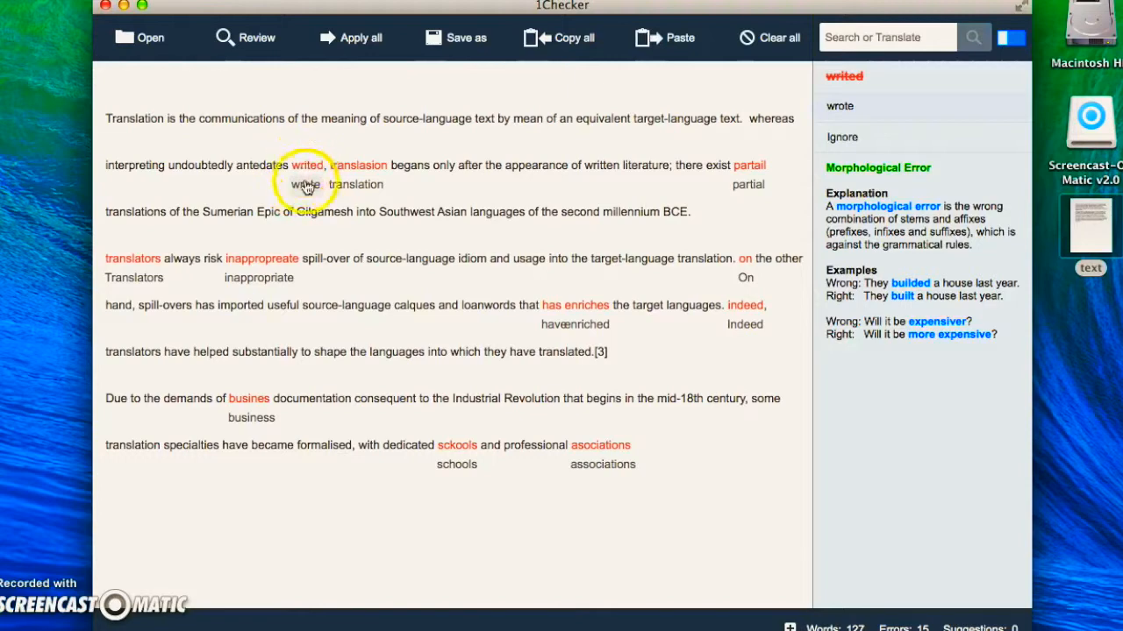
Replace the misspelled "translasion" with the alternative suggestion "translating"
{"action": "left_click", "coordinate": [356, 165]}
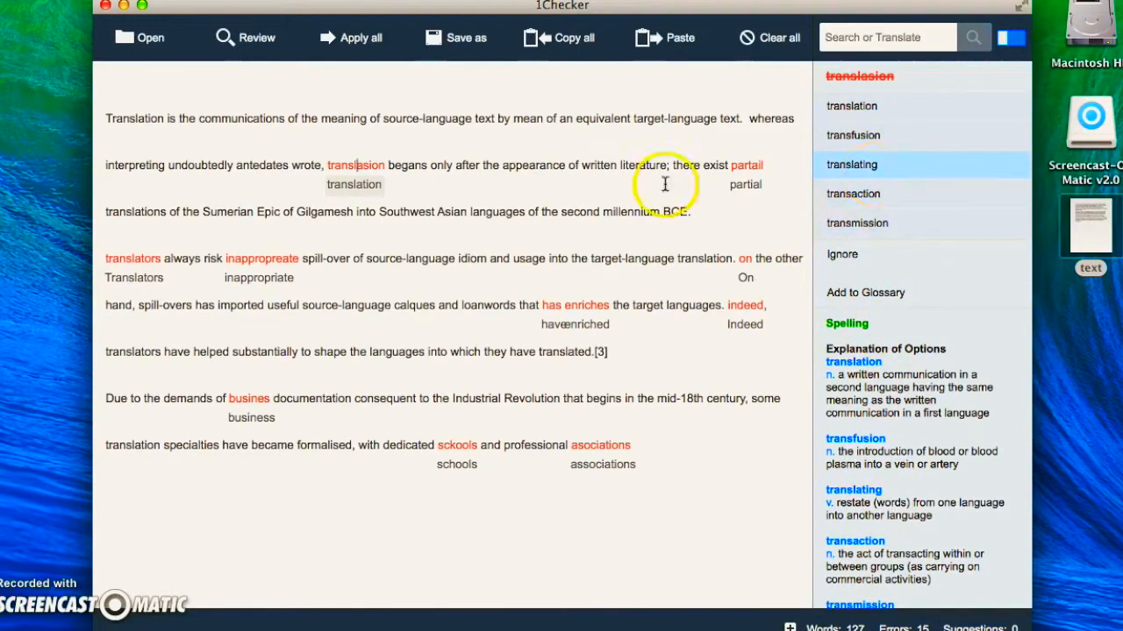
{"action": "left_click", "coordinate": [354, 188]}
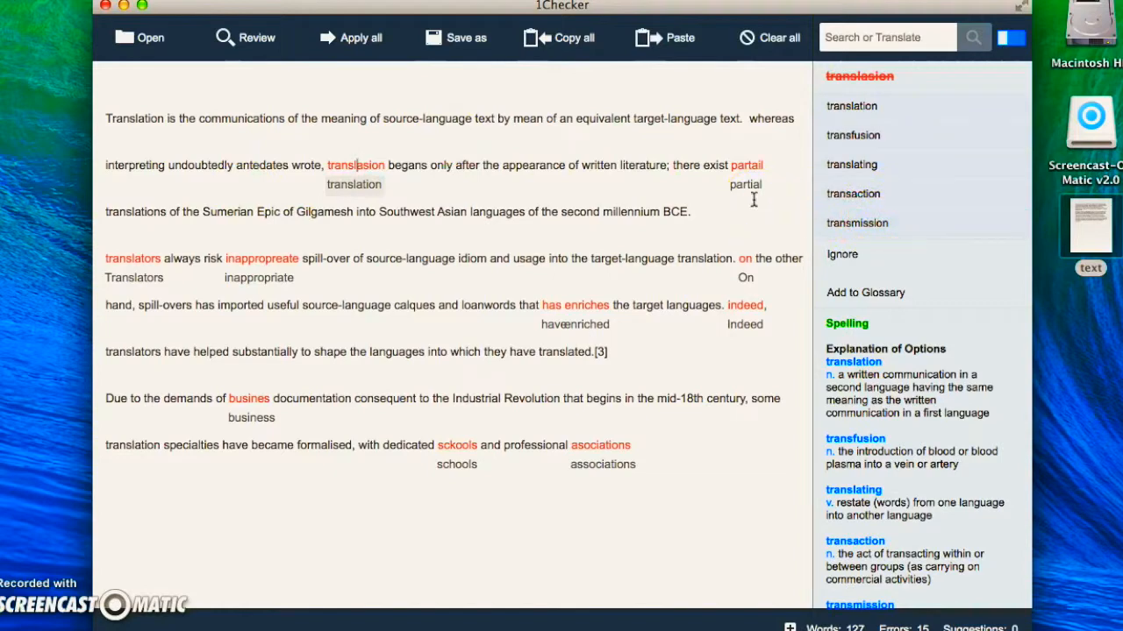
{"action": "left_click", "coordinate": [286, 174]}
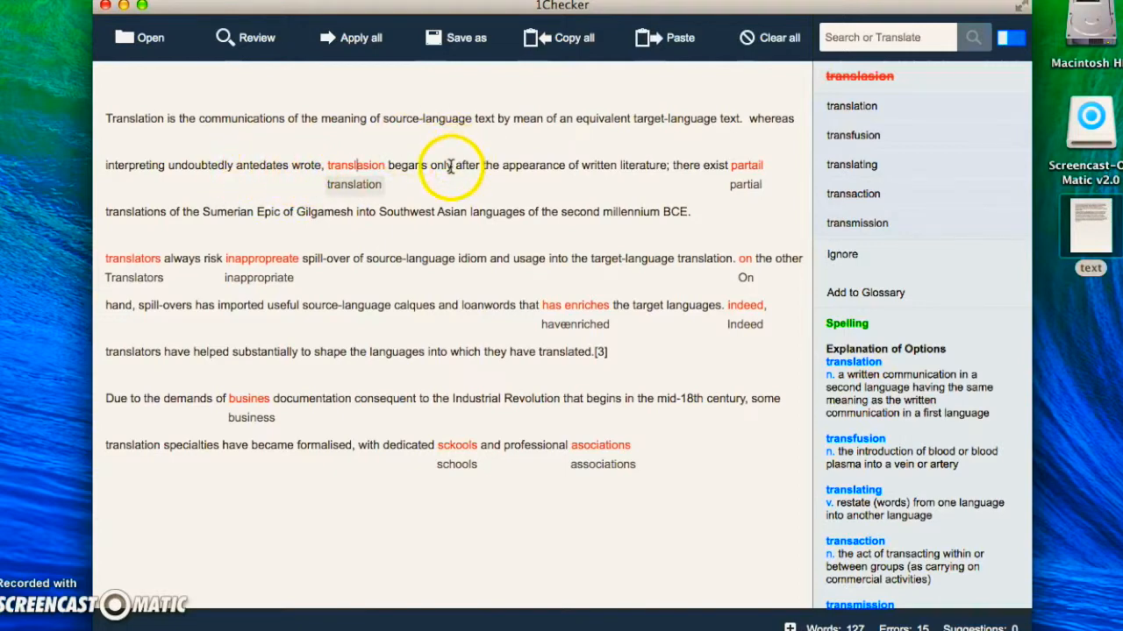
{"action": "left_click", "coordinate": [878, 165]}
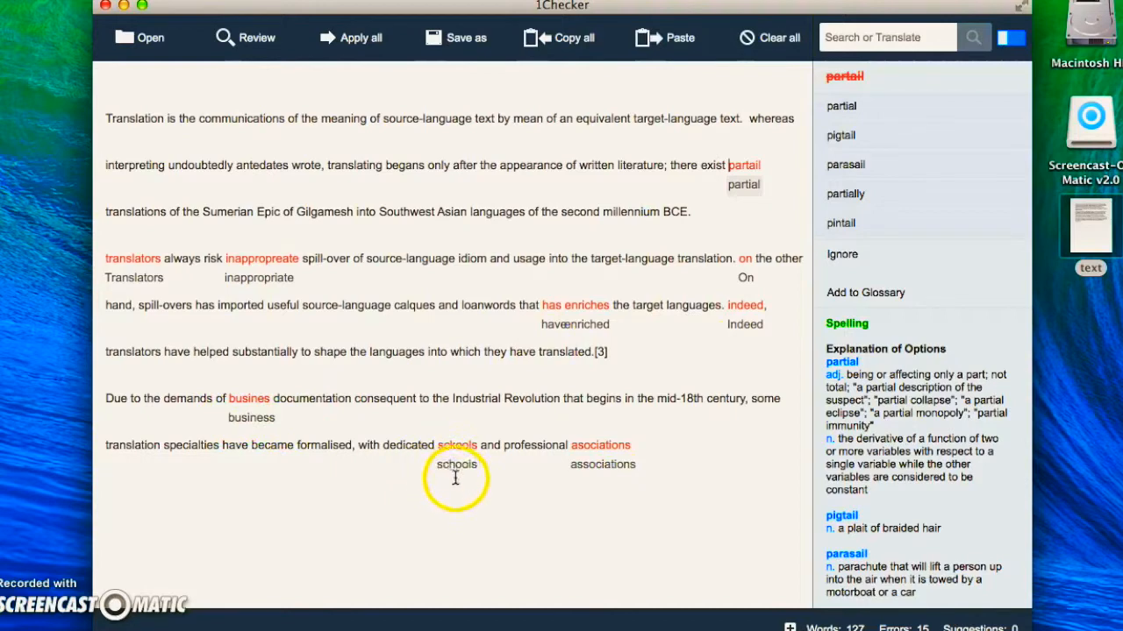
Accept the capitalized "On" in the second paragraph, and apply all remaining suggested corrections at once
{"action": "left_click", "coordinate": [600, 468]}
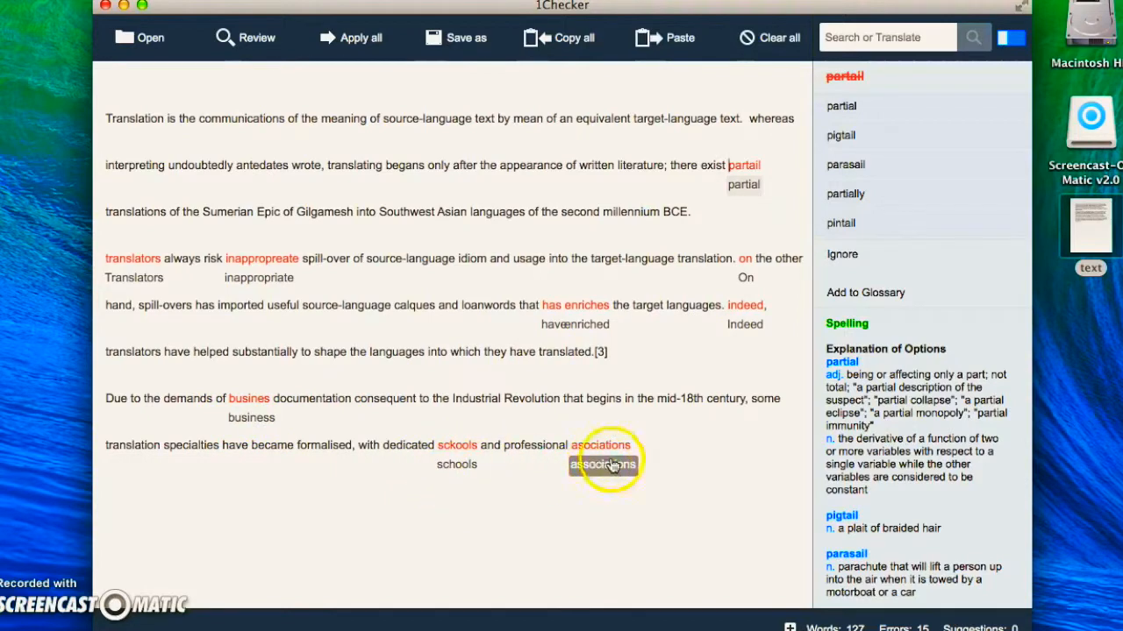
{"action": "left_click", "coordinate": [745, 281]}
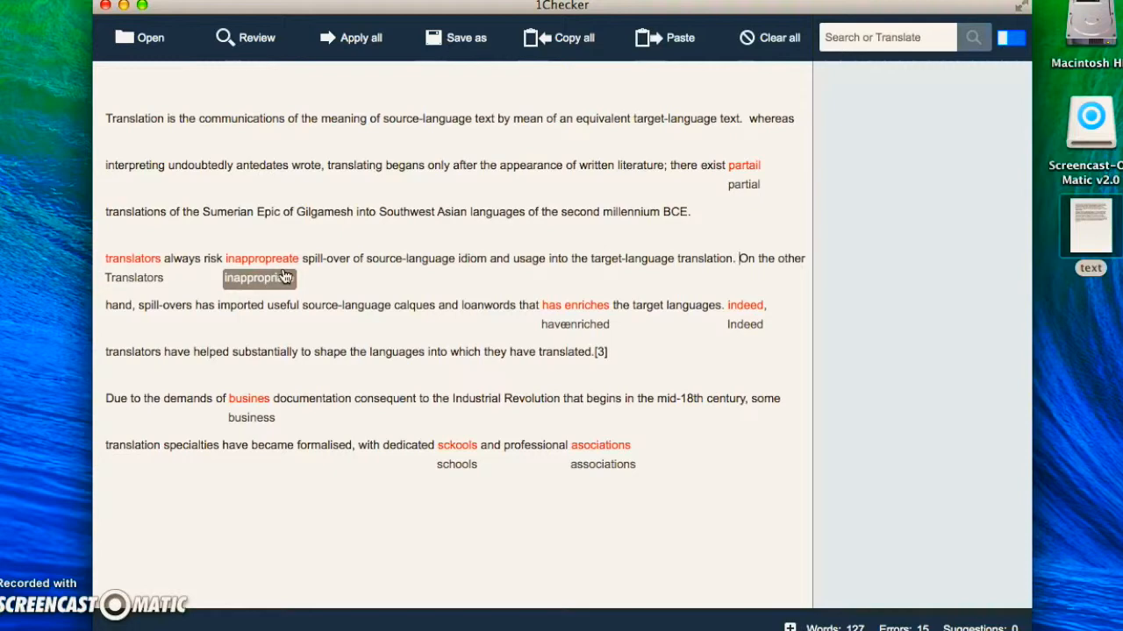
{"action": "left_click", "coordinate": [343, 44]}
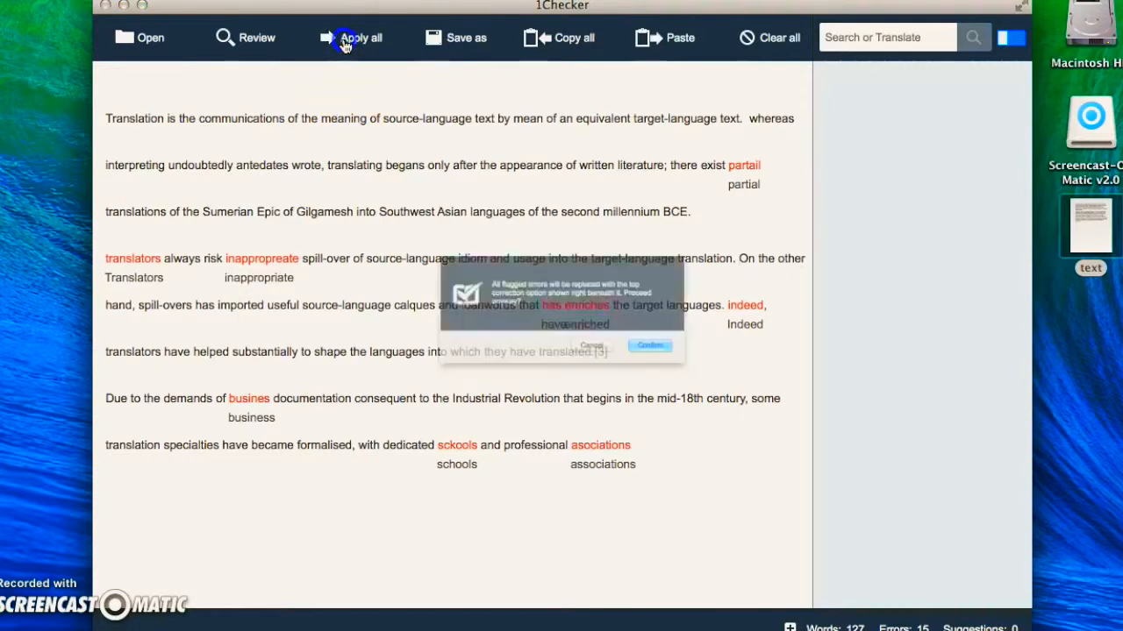
{"action": "left_click", "coordinate": [690, 365]}
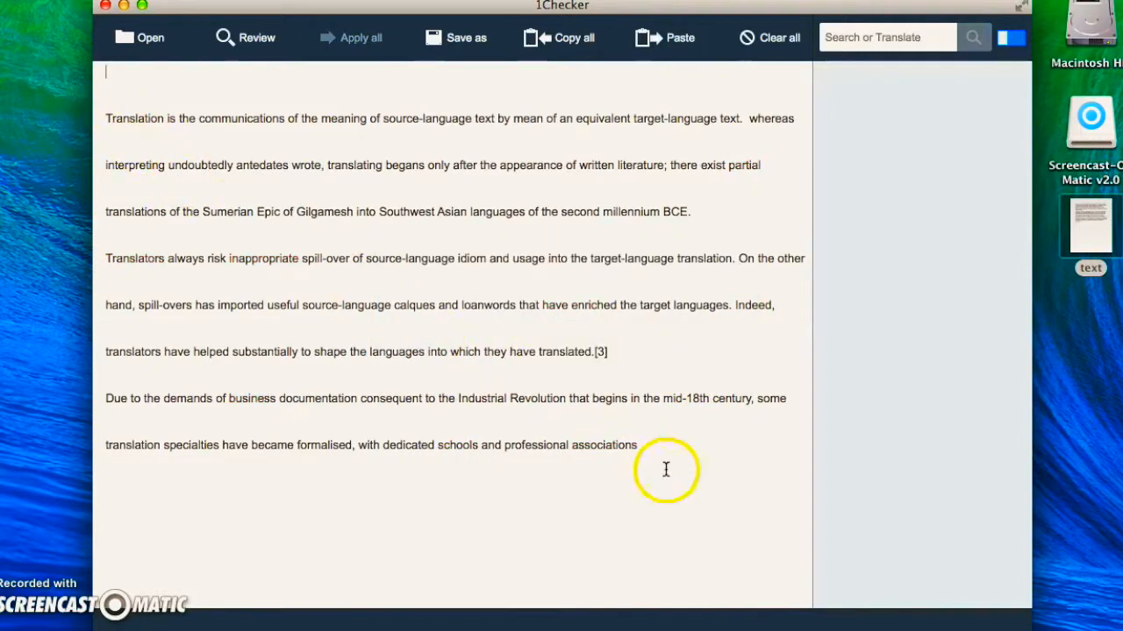
Copy the entire corrected text to the clipboard
{"action": "left_click_drag", "start_coordinate": [664, 459], "coordinate": [295, 208]}
{"action": "left_click", "coordinate": [295, 209]}
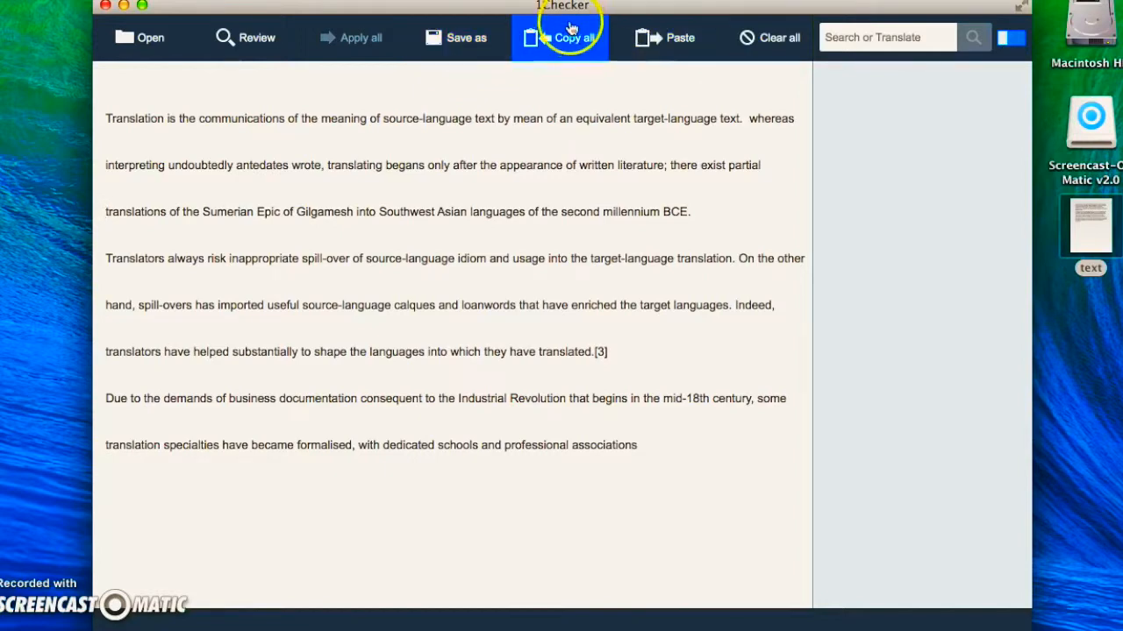
{"action": "left_click", "coordinate": [574, 50]}
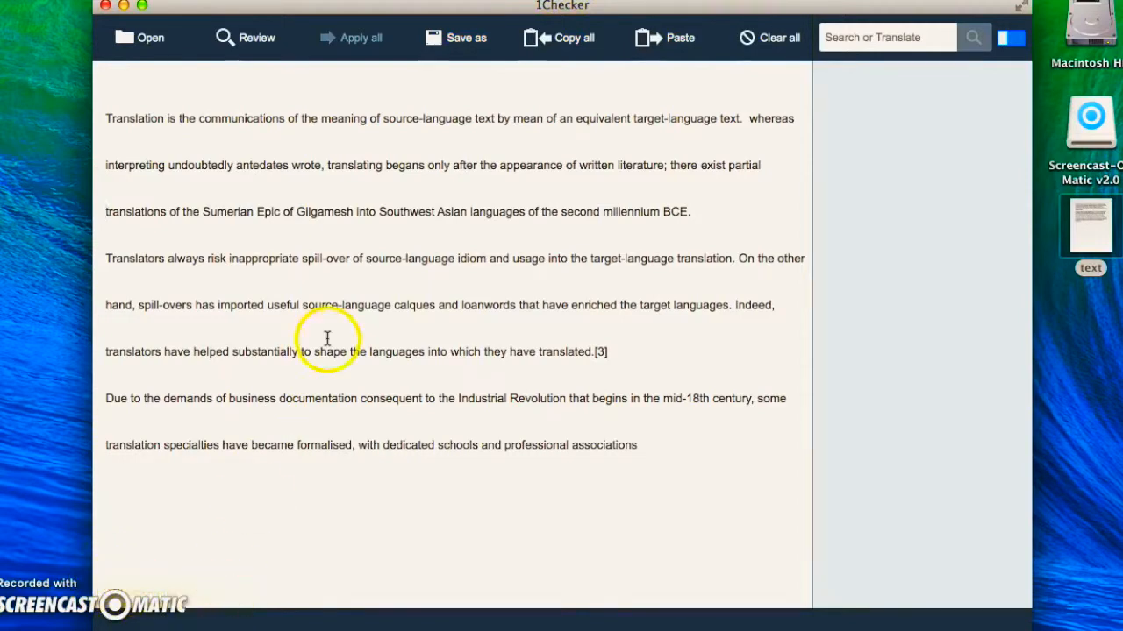
{"action": "left_click", "coordinate": [378, 162]}
{"action": "left_click", "coordinate": [630, 444]}
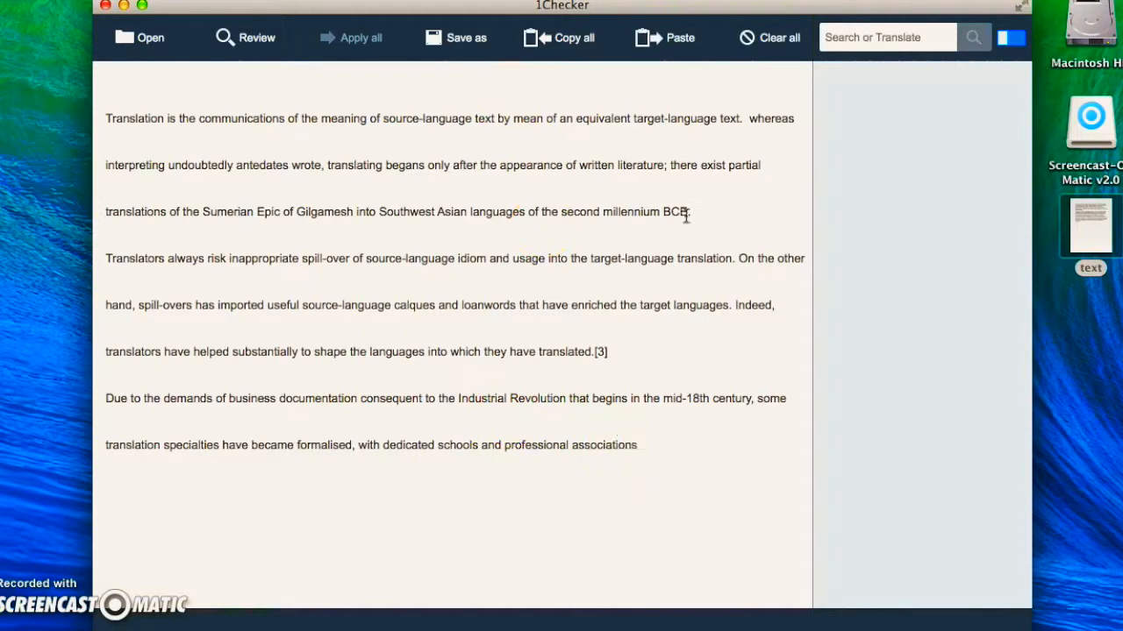
Hide the dictionary pane beside the text and show it again
{"action": "left_click", "coordinate": [766, 55]}
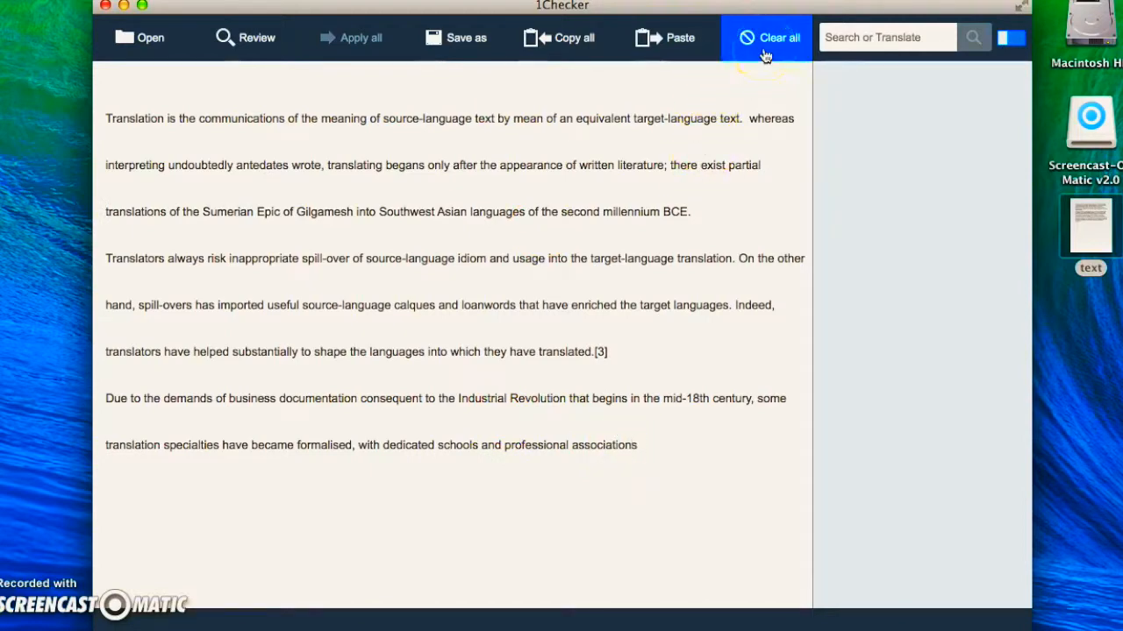
{"action": "left_click", "coordinate": [838, 31]}
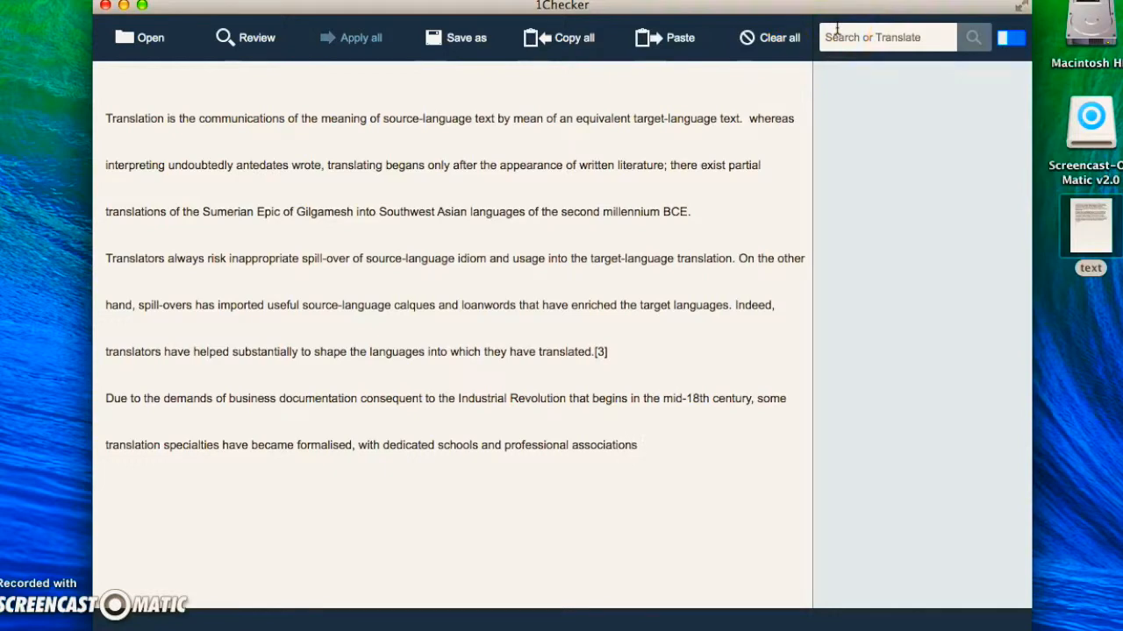
{"action": "left_click", "coordinate": [843, 33]}
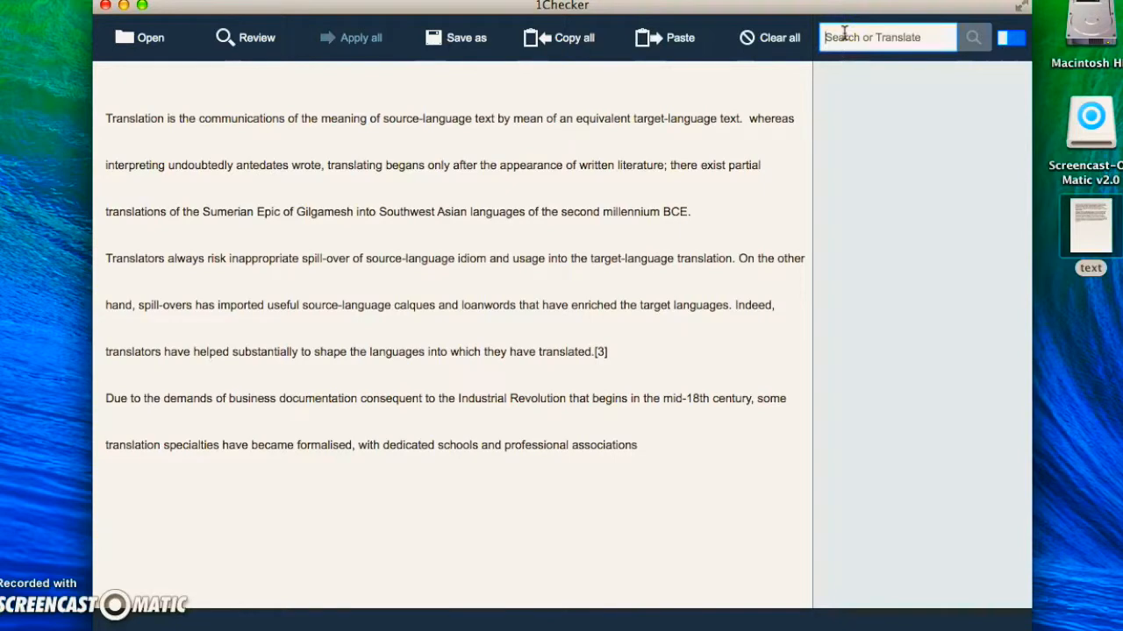
{"action": "left_click", "coordinate": [1009, 39]}
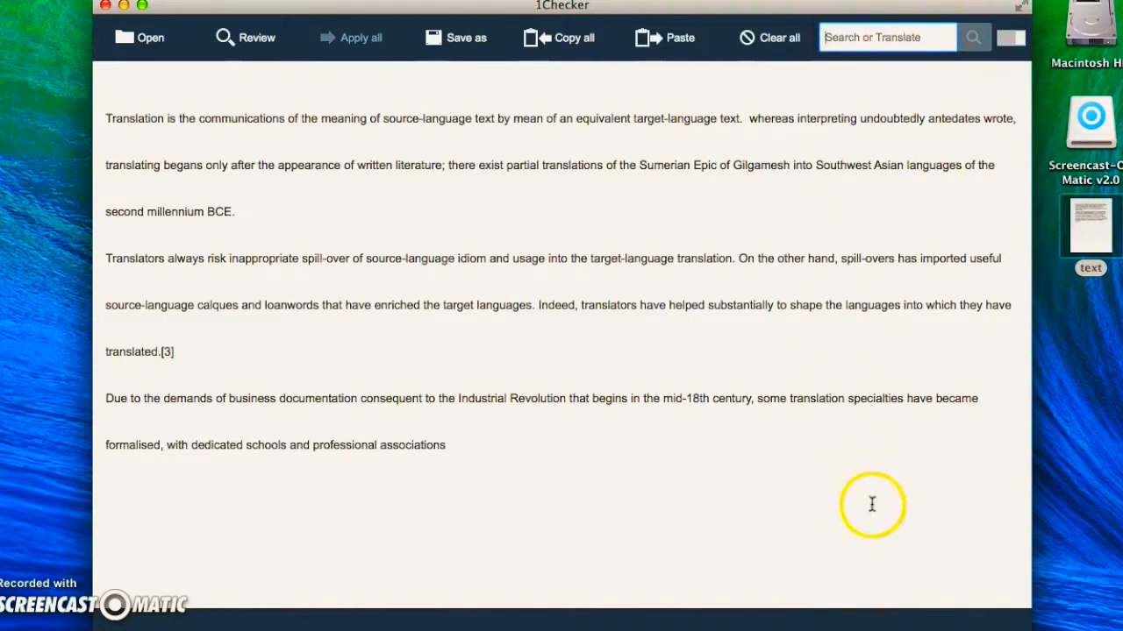
{"action": "left_click", "coordinate": [1009, 39]}
Look up the word "translation" in the dictionary and clear the search word
{"action": "left_click", "coordinate": [860, 40]}
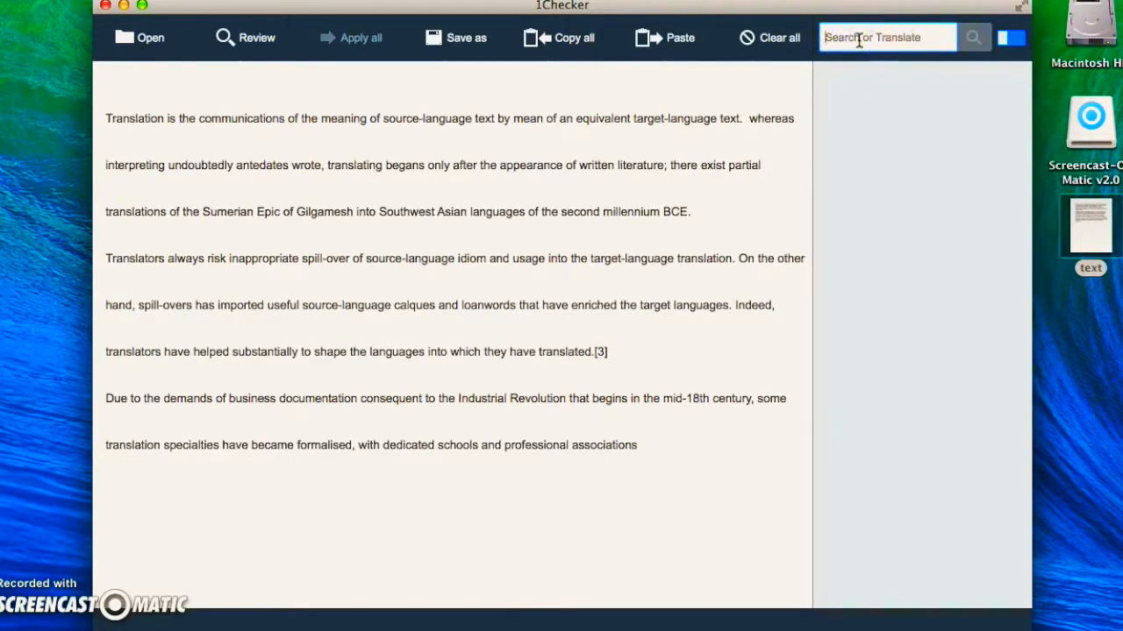
{"action": "type", "text": "translation"}
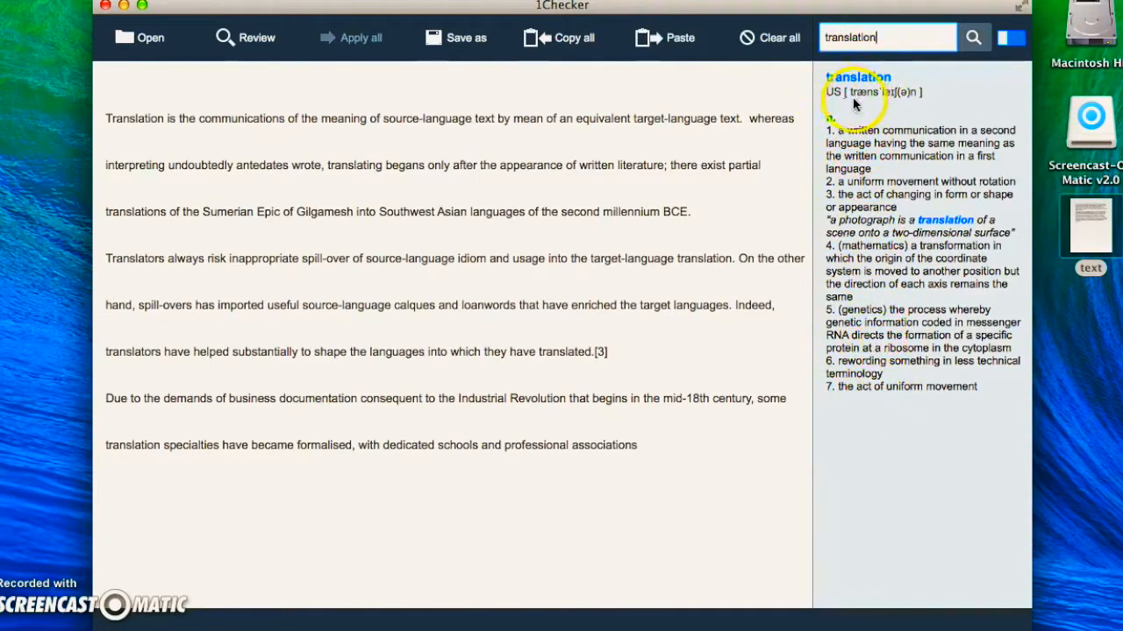
{"action": "double_click", "coordinate": [888, 36]}
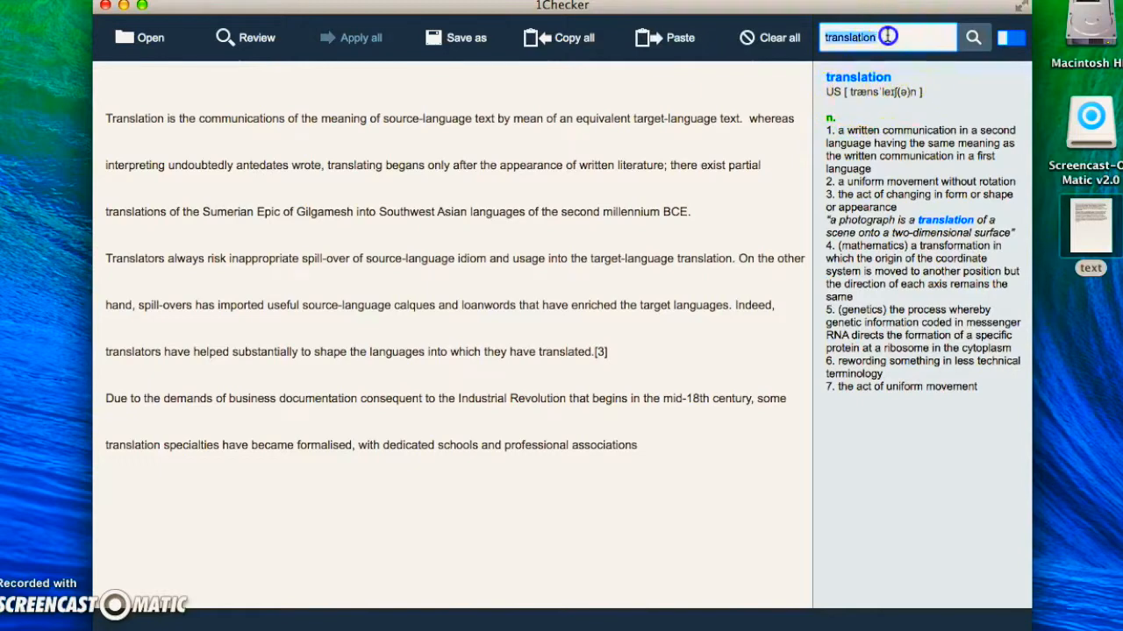
{"action": "key", "text": "BackSpace"}
Look up the word "is", read through all of its definitions, and clear the search word
{"action": "left_click", "coordinate": [908, 35]}
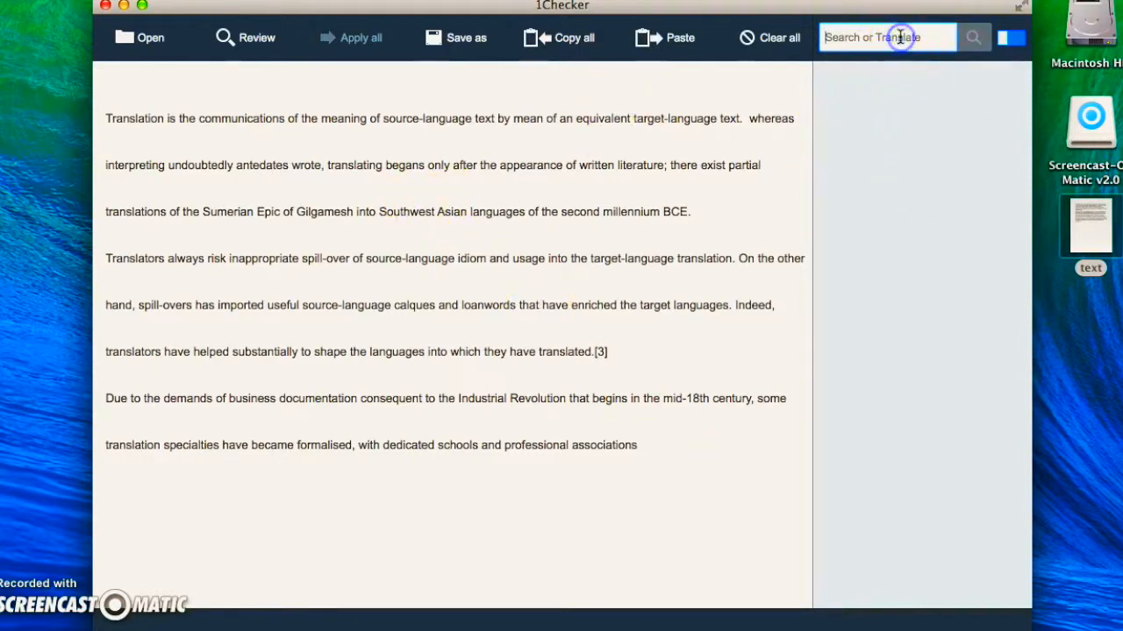
{"action": "type", "text": "is"}
{"action": "key", "text": "Return"}
{"action": "left_click", "coordinate": [972, 38]}
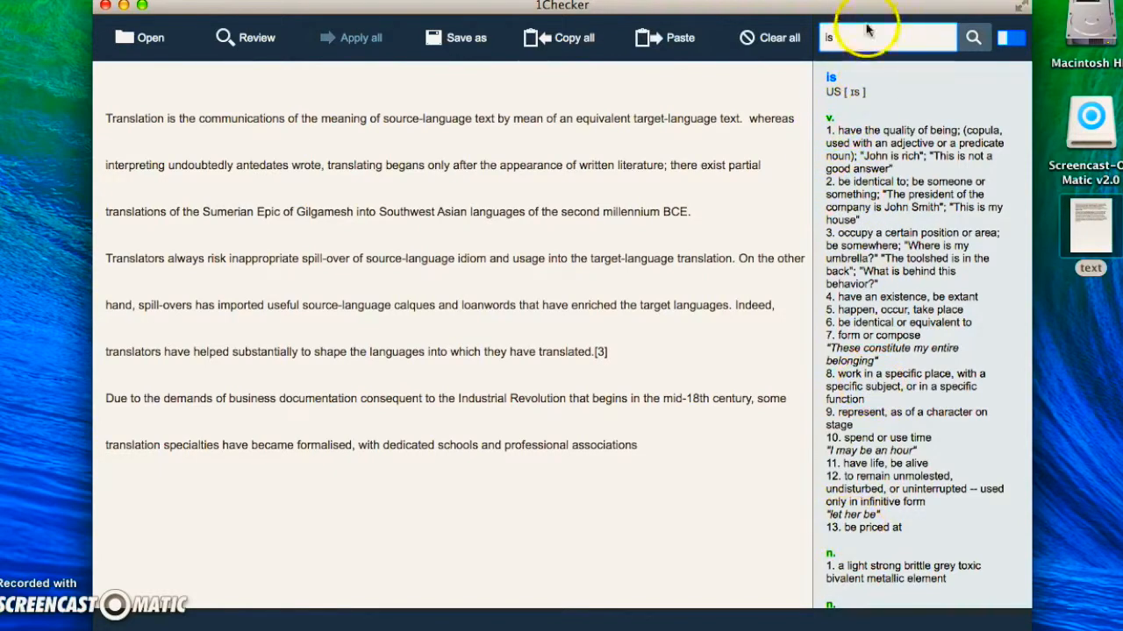
{"action": "scroll", "coordinate": [875, 391], "scroll_direction": "down", "scroll_amount": 5}
{"action": "scroll", "coordinate": [875, 391], "scroll_direction": "down", "scroll_amount": 15}
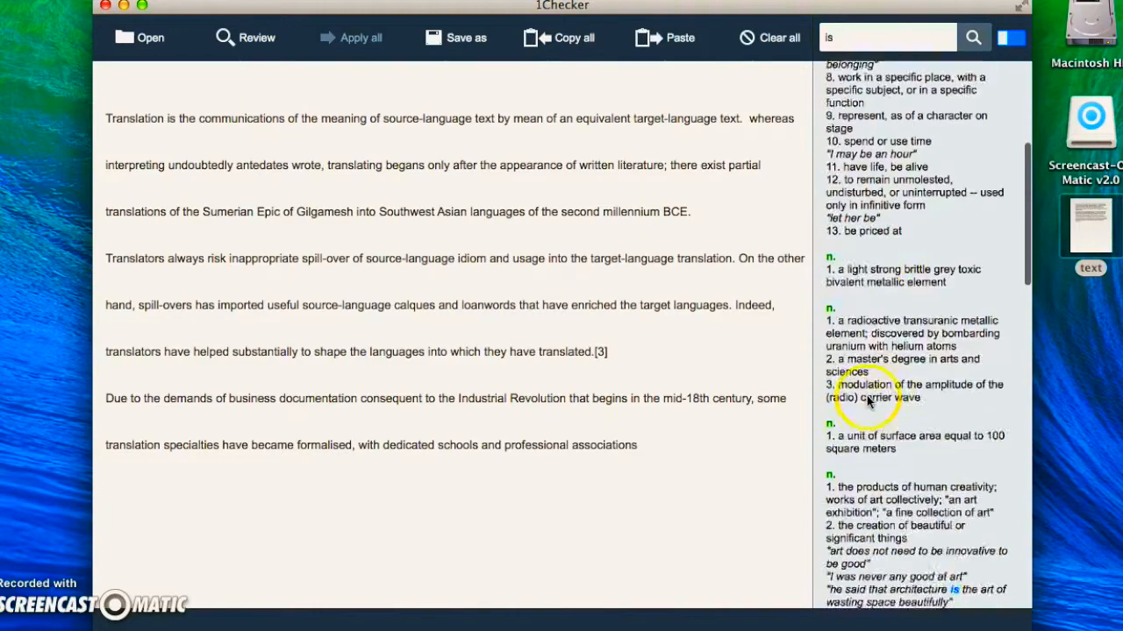
{"action": "scroll", "coordinate": [873, 465], "scroll_direction": "down", "scroll_amount": 20}
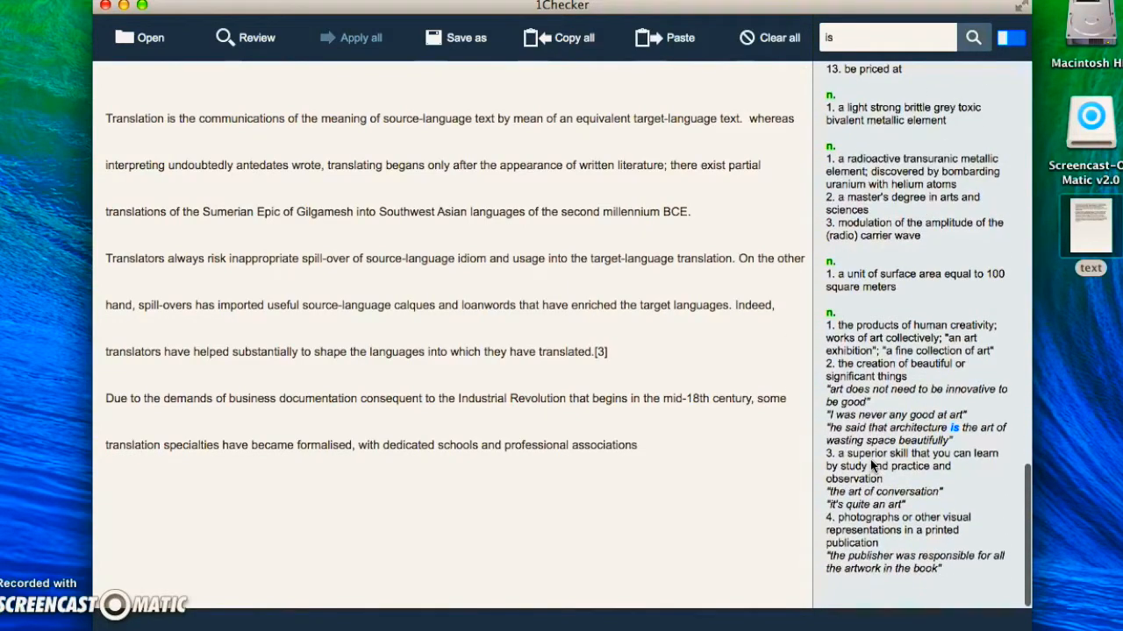
{"action": "scroll", "coordinate": [873, 465], "scroll_direction": "up", "scroll_amount": 20}
{"action": "double_click", "coordinate": [873, 37]}
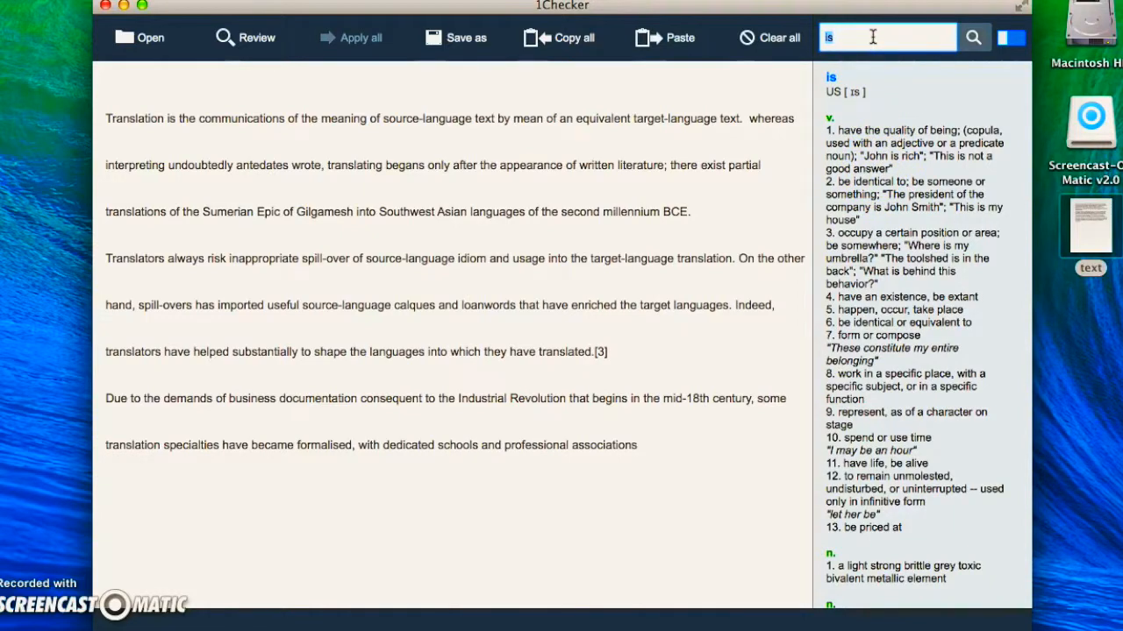
{"action": "key", "text": "BackSpace"}
Swap the translation languages so that the direction is English to French
{"action": "left_click", "coordinate": [293, 436]}
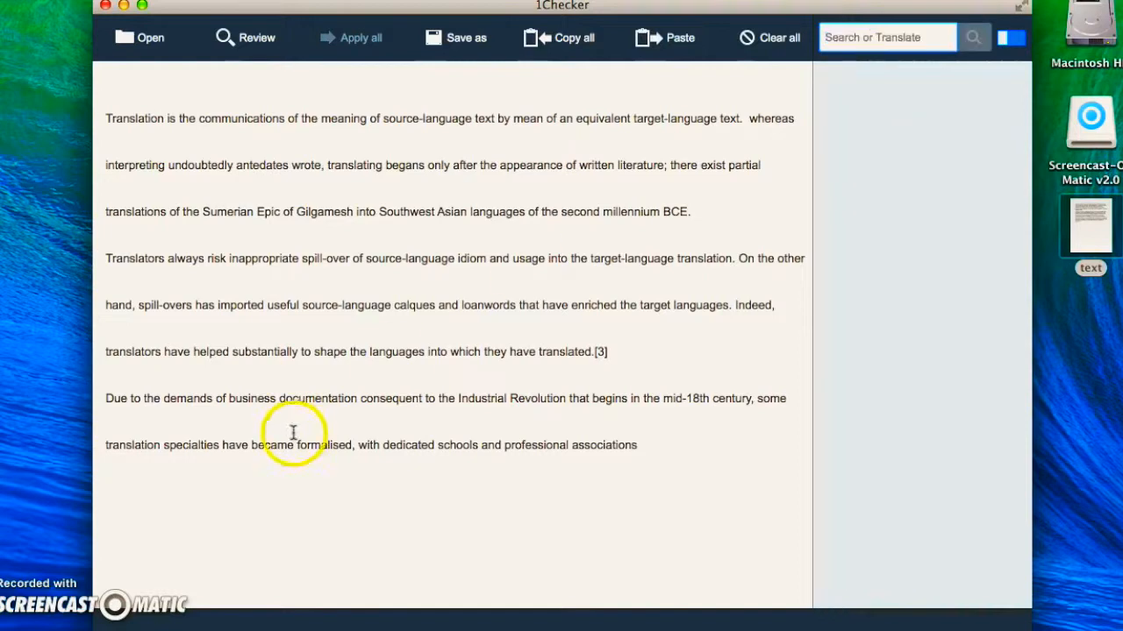
{"action": "left_click", "coordinate": [638, 319]}
{"action": "left_click", "coordinate": [831, 77]}
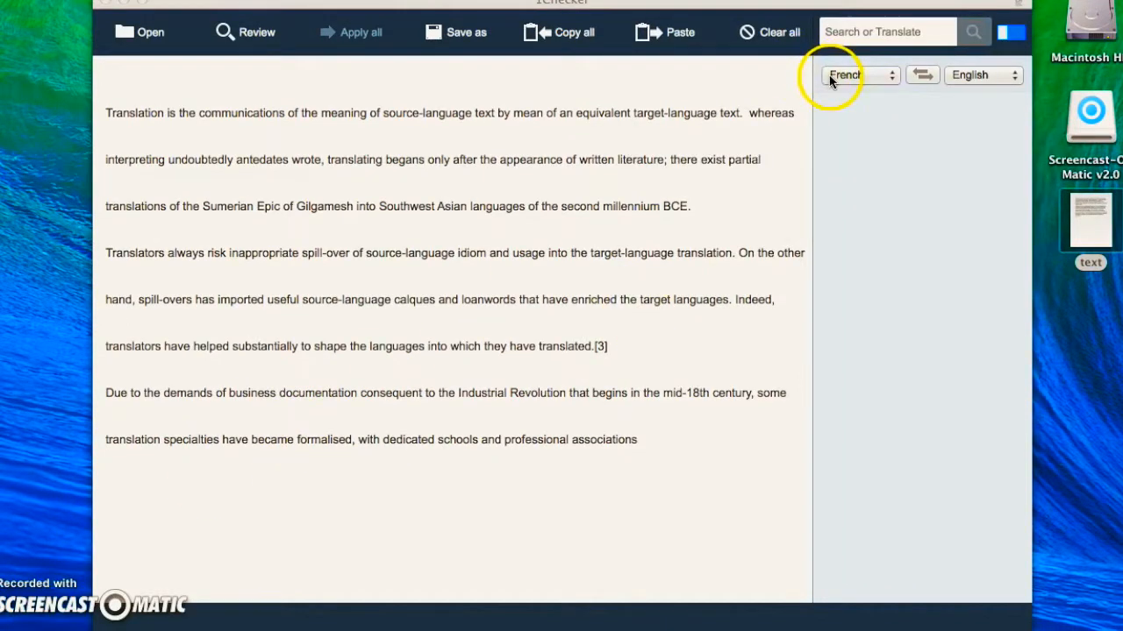
{"action": "left_click", "coordinate": [925, 78]}
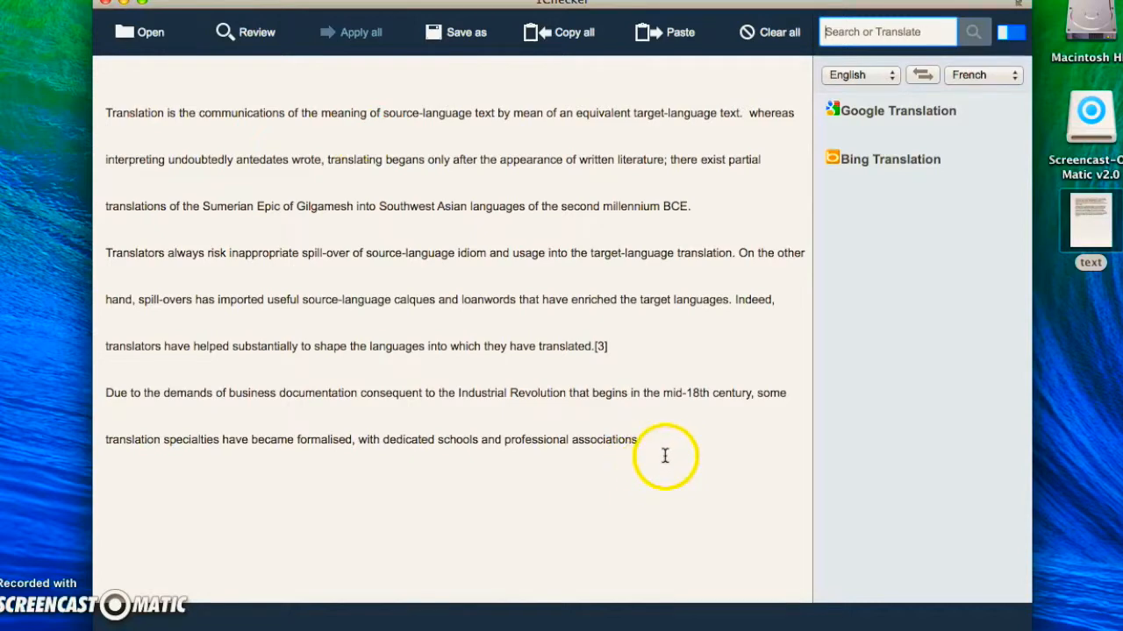
Copy the entire text and paste a second copy of it below the last paragraph
{"action": "left_click", "coordinate": [566, 40]}
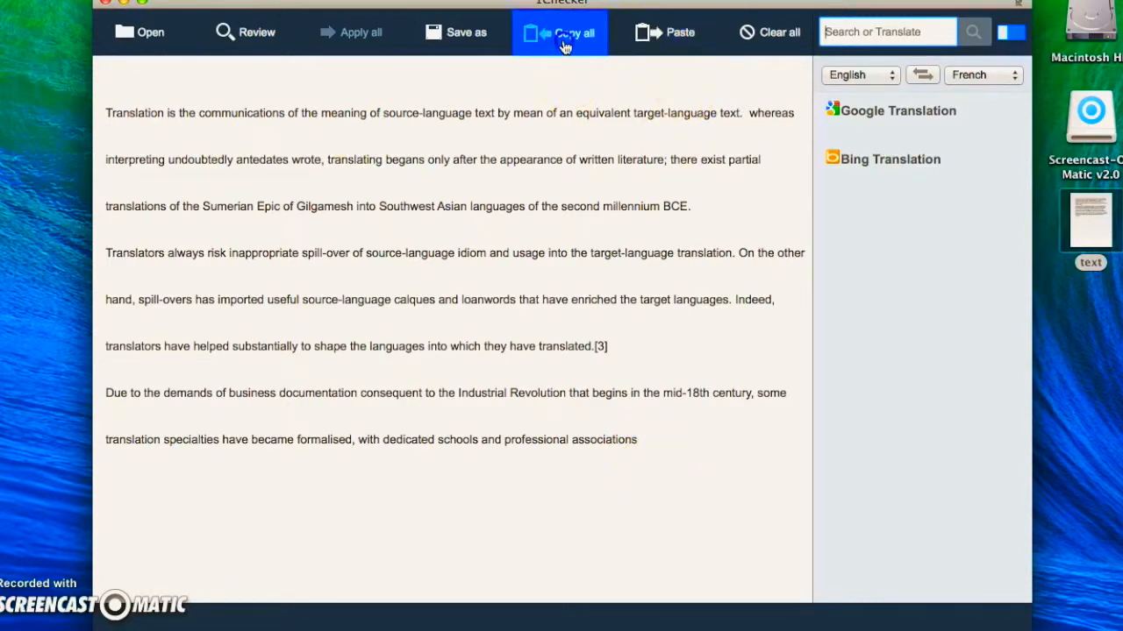
{"action": "left_click", "coordinate": [655, 457]}
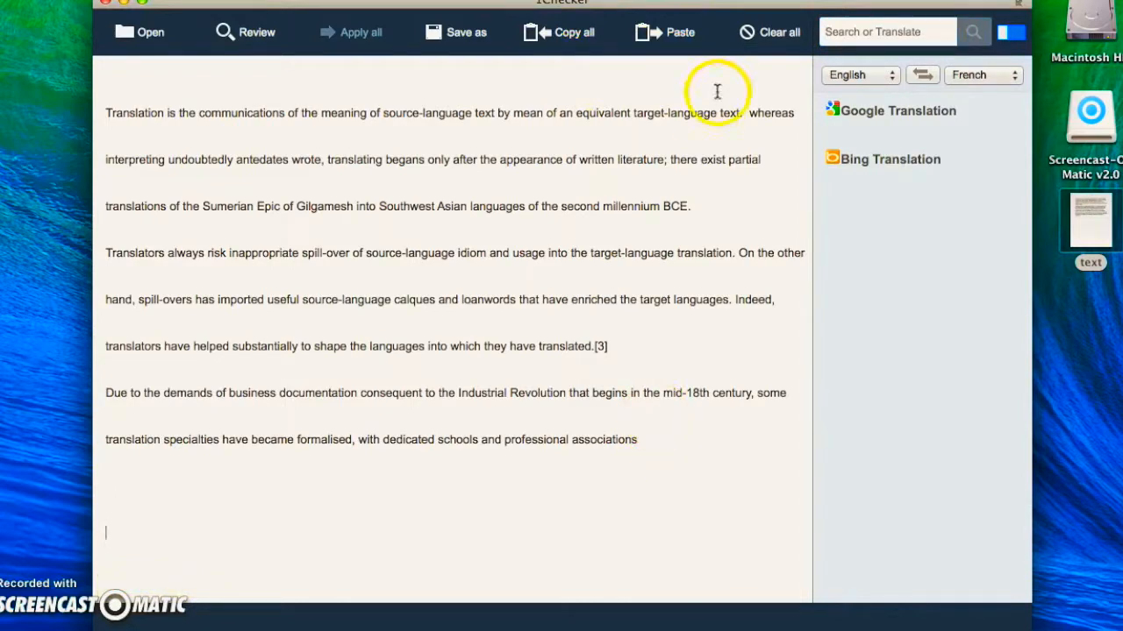
{"action": "left_click", "coordinate": [666, 31]}
{"action": "scroll", "coordinate": [445, 476], "scroll_direction": "down", "scroll_amount": 5}
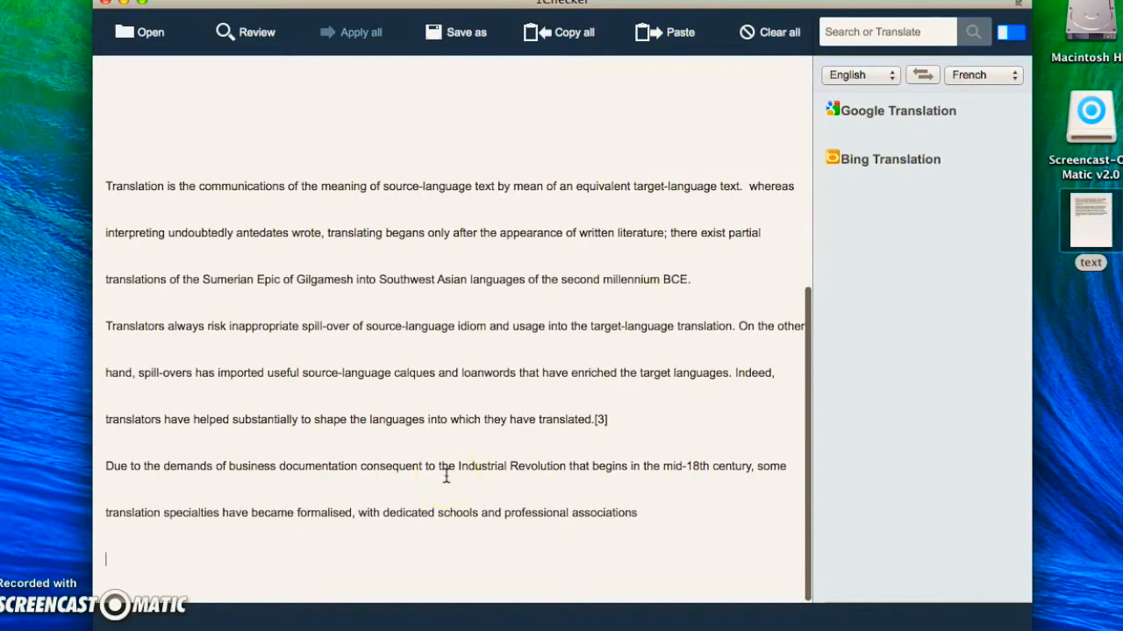
{"action": "scroll", "coordinate": [446, 477], "scroll_direction": "up", "scroll_amount": 5}
Clear the whole text from the editor and paste the copied text into the empty document
{"action": "left_click", "coordinate": [666, 450]}
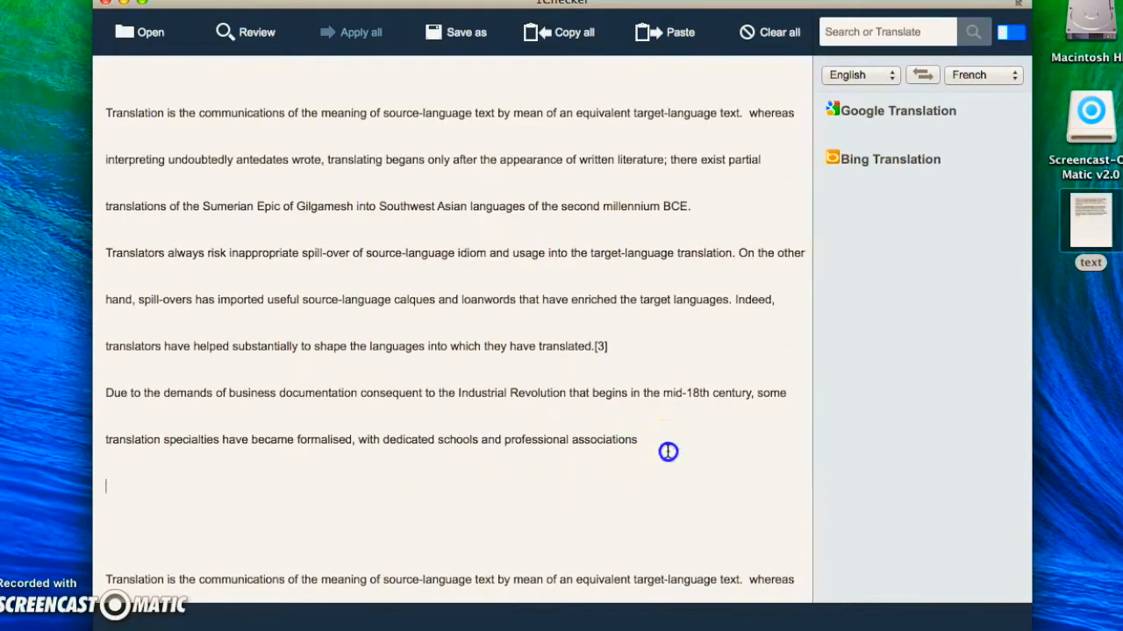
{"action": "mouse_move", "coordinate": [656, 448]}
{"action": "left_mouse_down"}
{"action": "mouse_move", "coordinate": [627, 436]}
{"action": "mouse_move", "coordinate": [660, 437]}
{"action": "left_mouse_up"}
{"action": "left_click", "coordinate": [760, 34]}
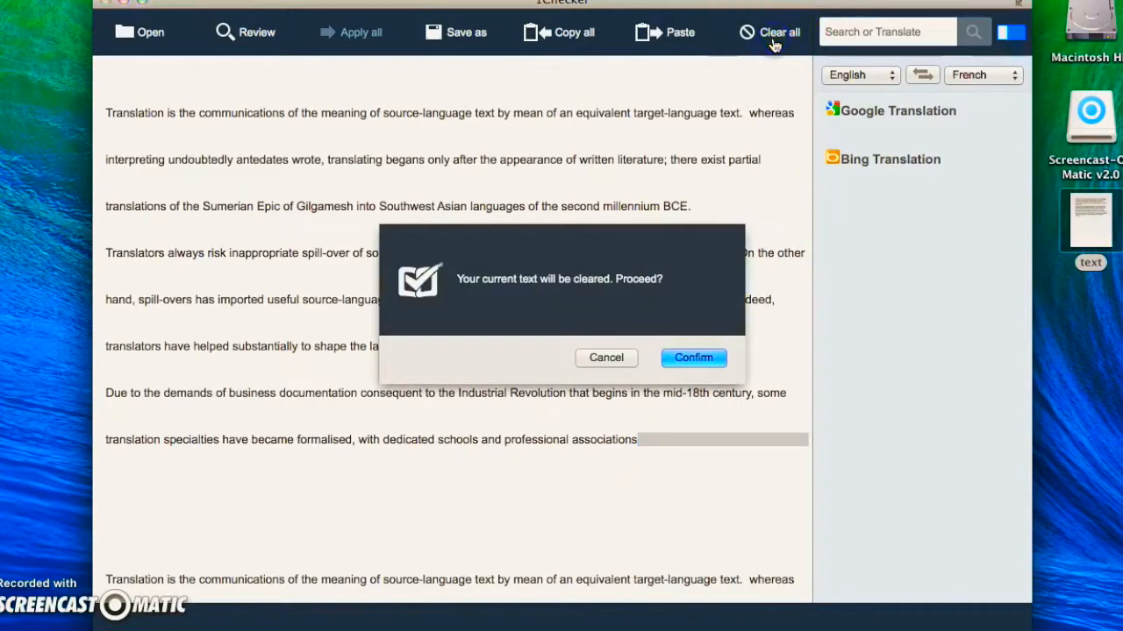
{"action": "left_click", "coordinate": [700, 358]}
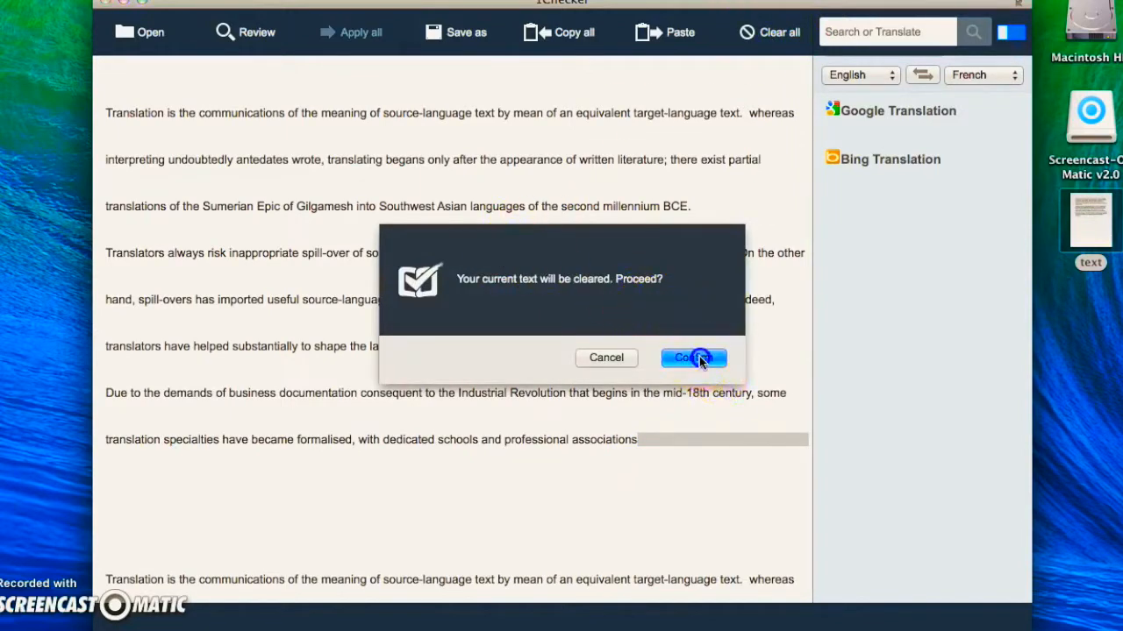
{"action": "left_click", "coordinate": [173, 123]}
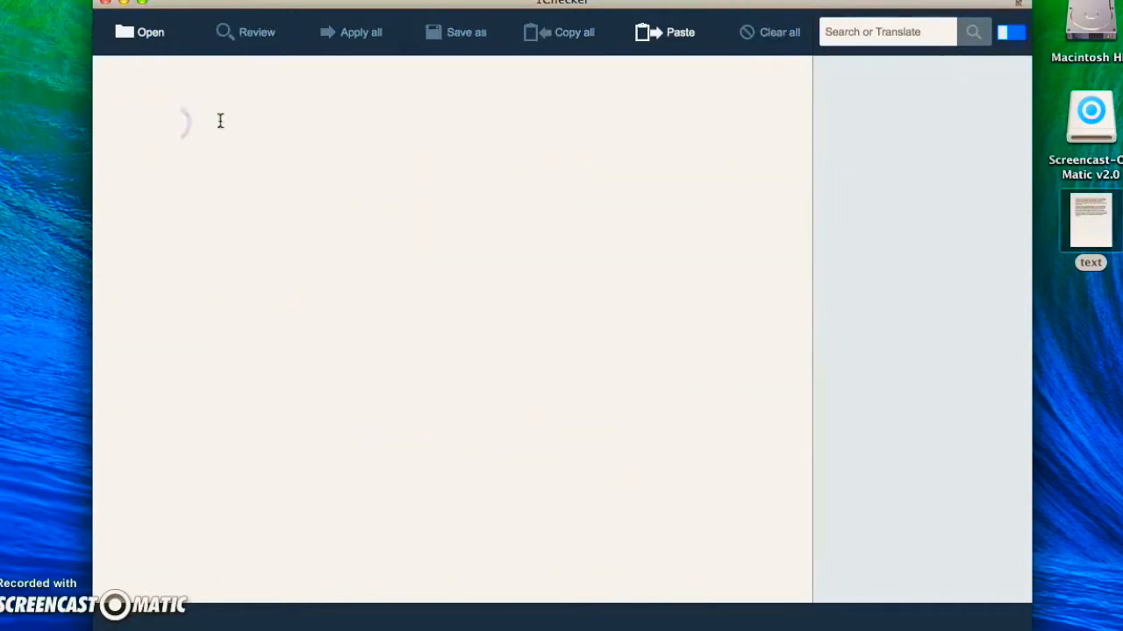
{"action": "left_click", "coordinate": [658, 33]}
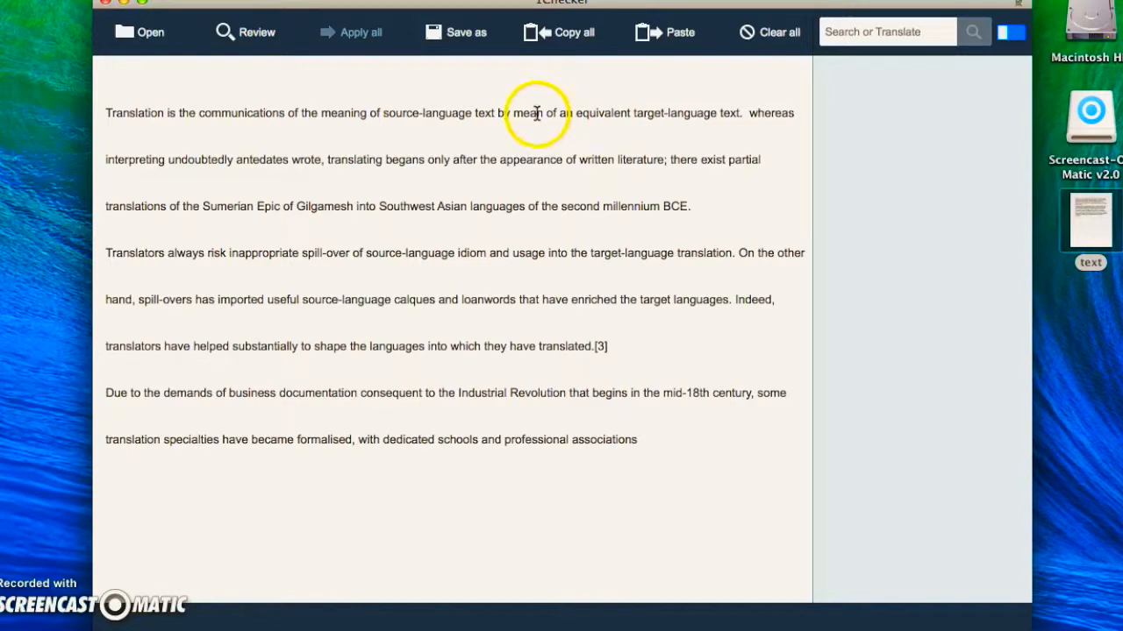
Select the entire pasted text and clear it from the editor
{"action": "left_click", "coordinate": [647, 442]}
{"action": "left_click", "coordinate": [647, 441]}
{"action": "left_click_drag", "start_coordinate": [648, 439], "coordinate": [214, 92]}
{"action": "left_click", "coordinate": [760, 41]}
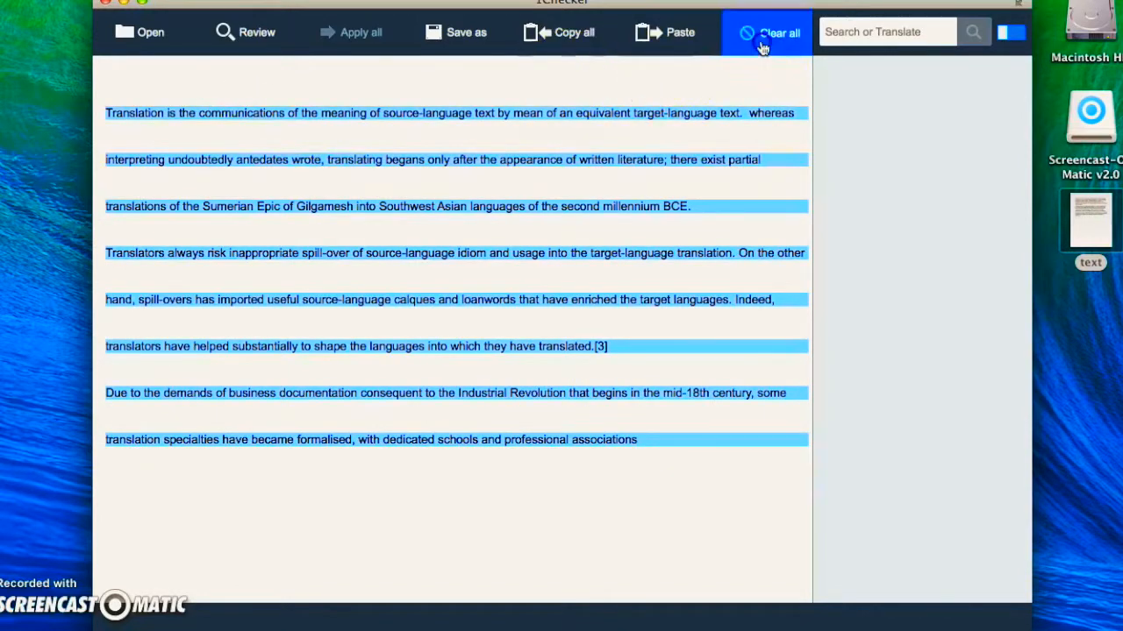